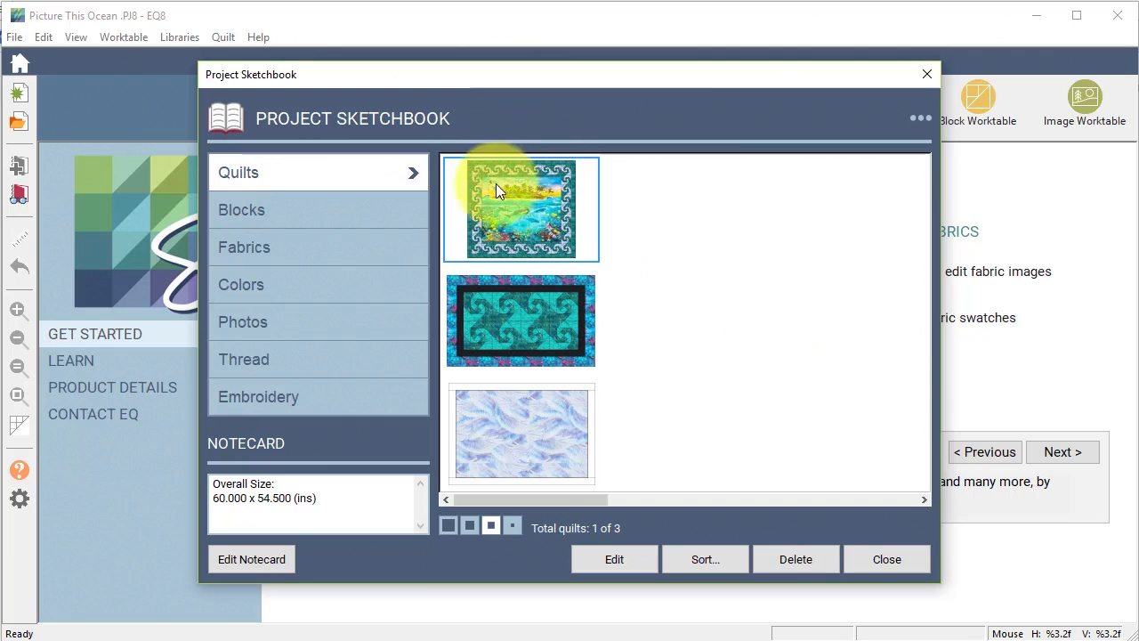
Open the Picture This Ocean quilt from the sketchbook's Quilts section for editing.
click(614, 558)
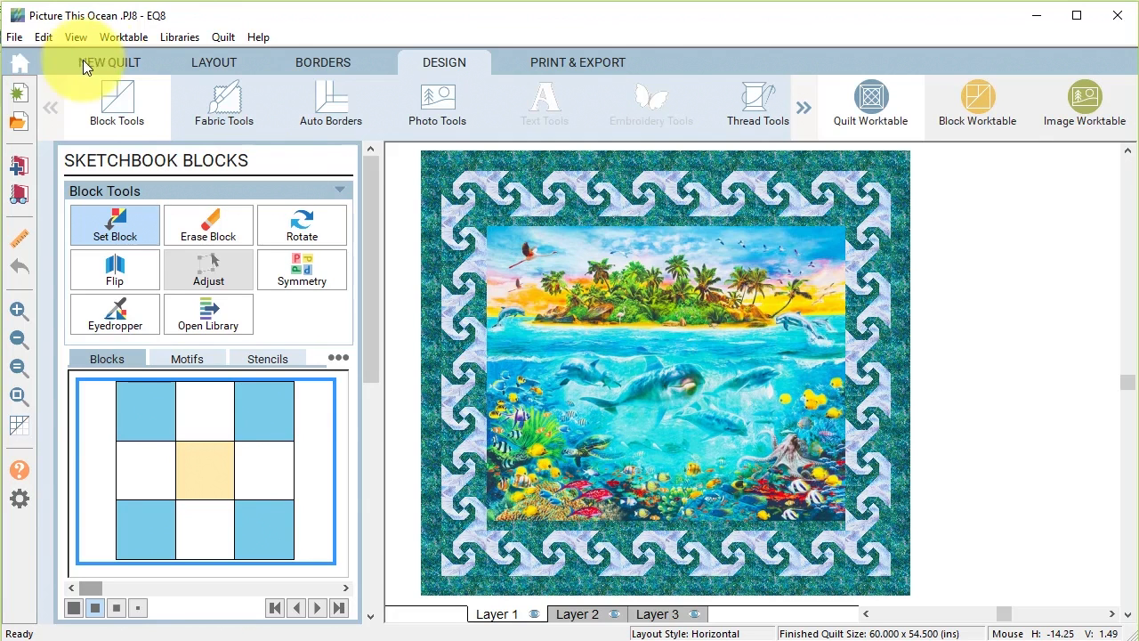
Return to the Welcome screen and open the block pattern library search.
click(17, 68)
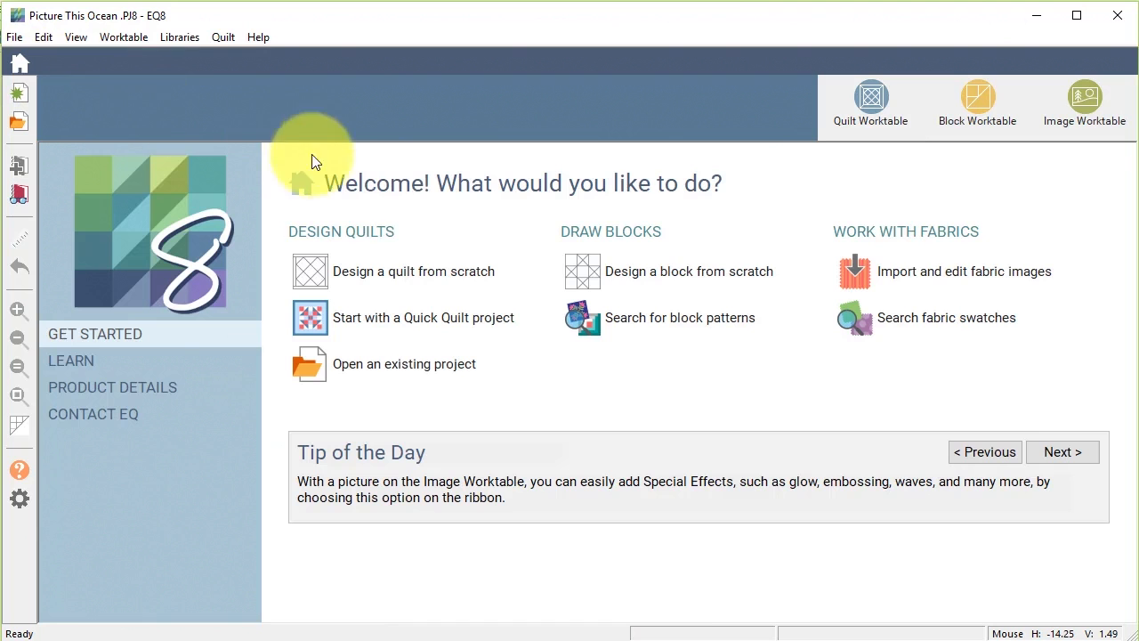
click(713, 322)
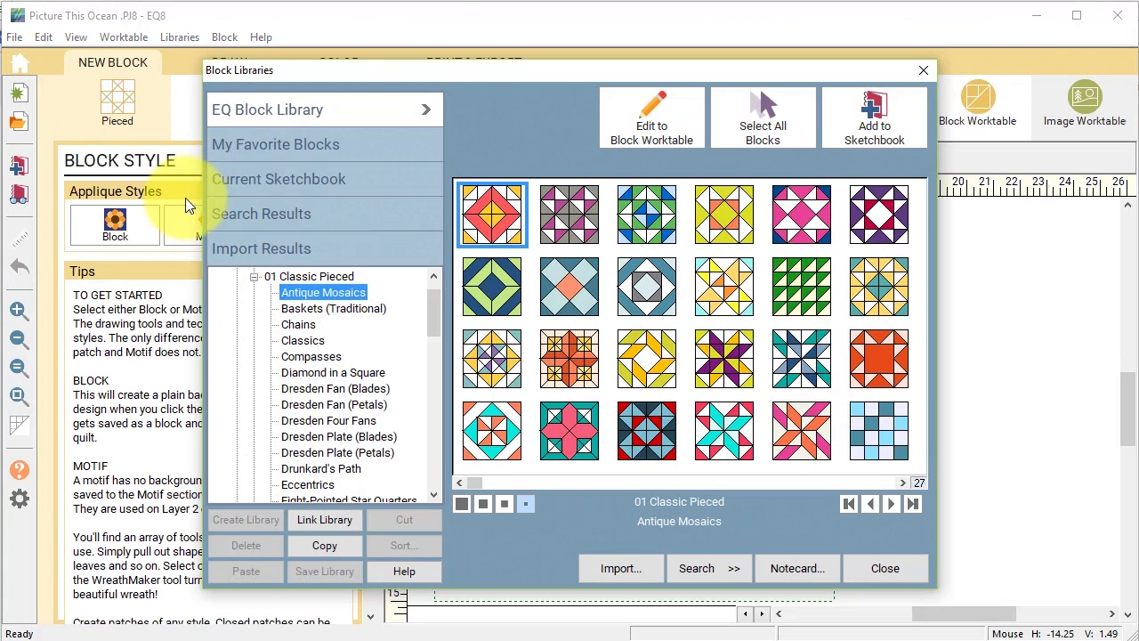
Browse the Block Libraries to 05 Contemporary Applique > Fish & Sea Critters.
click(254, 278)
click(270, 371)
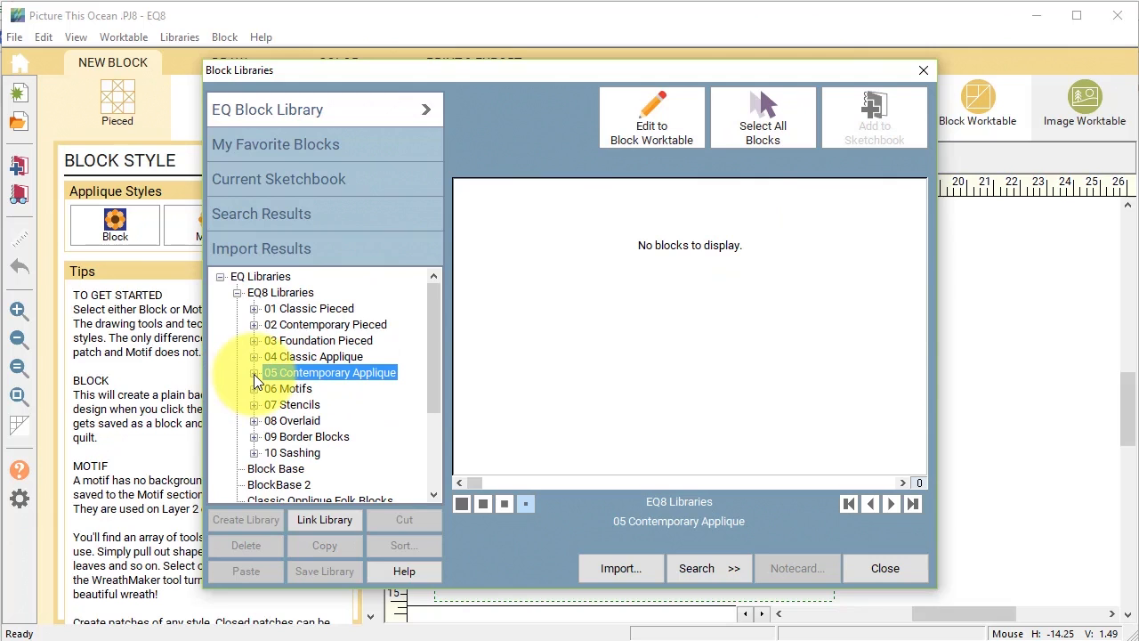
click(255, 373)
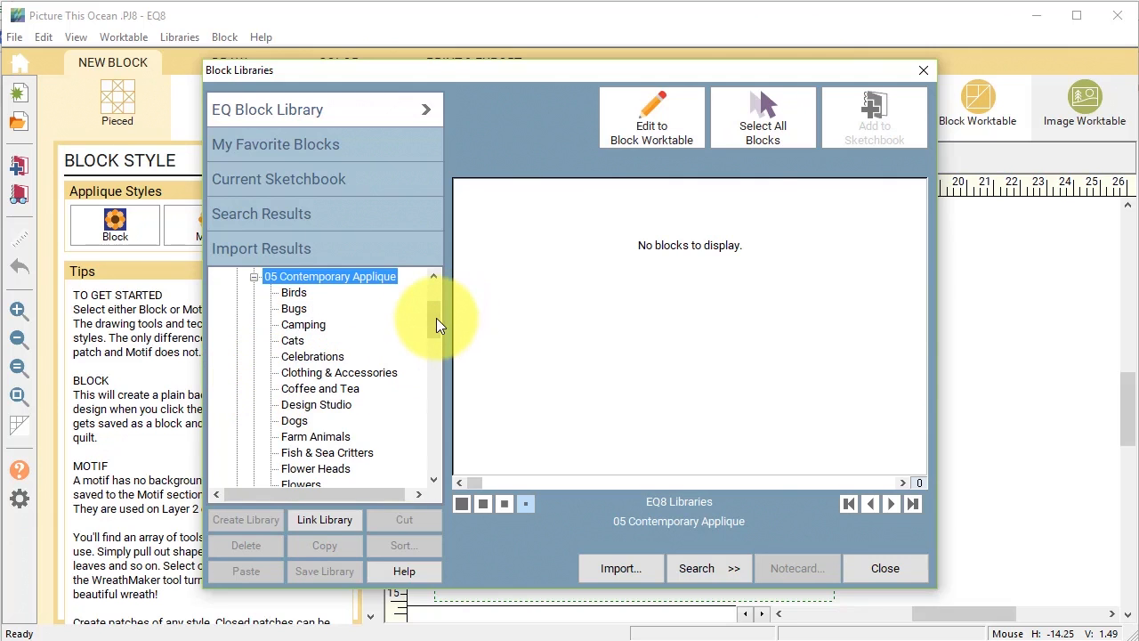
scroll(436, 324, down, 2)
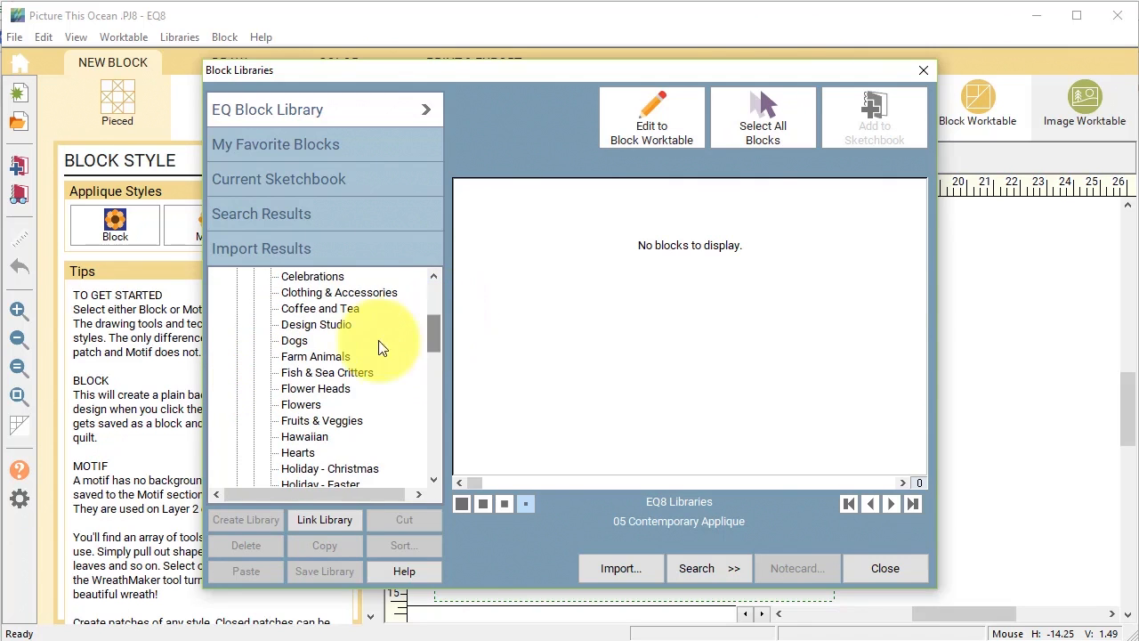
click(349, 378)
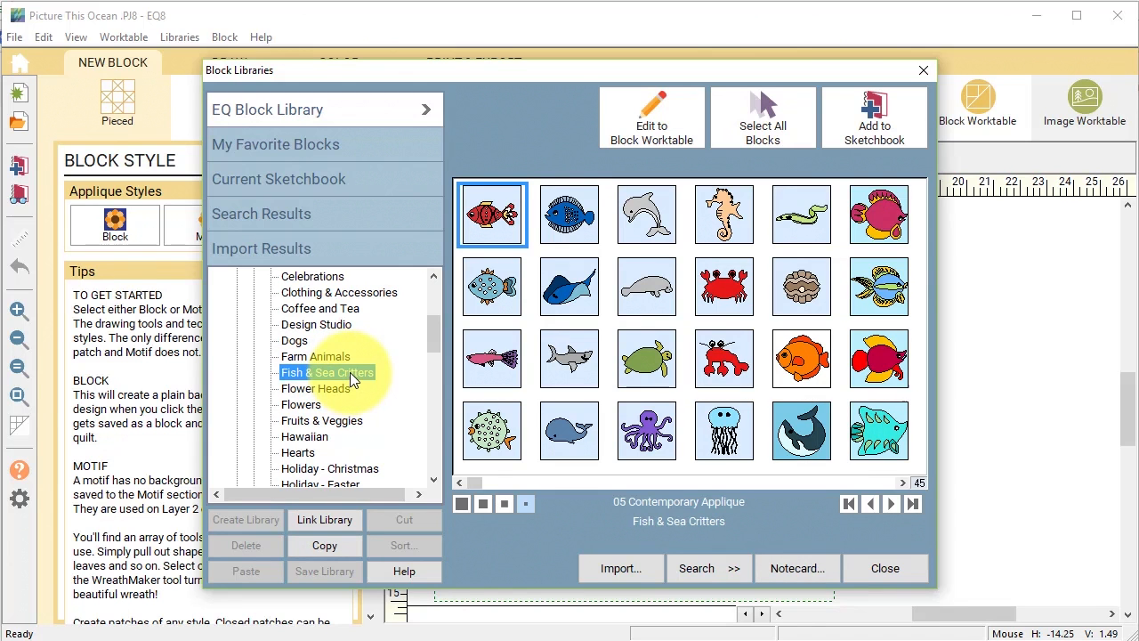
Add Turtle, Gilbert Fish, Sharky Fish and Starfish blocks to the sketchbook, then close the library.
click(650, 374)
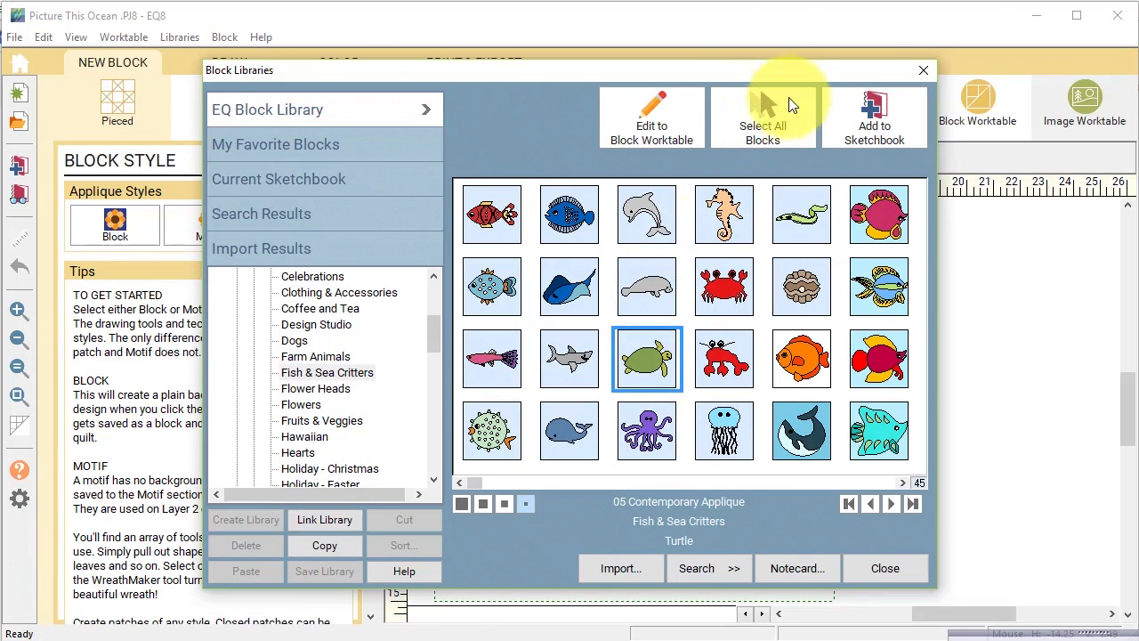
click(870, 116)
scroll(828, 302, down, 5)
click(792, 360)
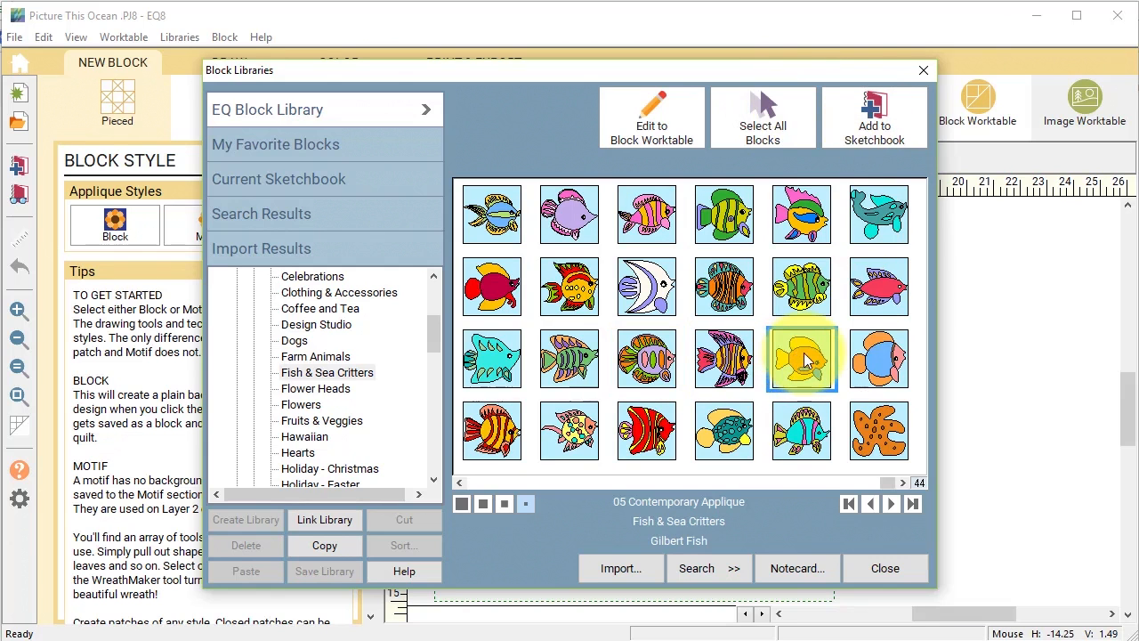
ctrl+click(897, 214)
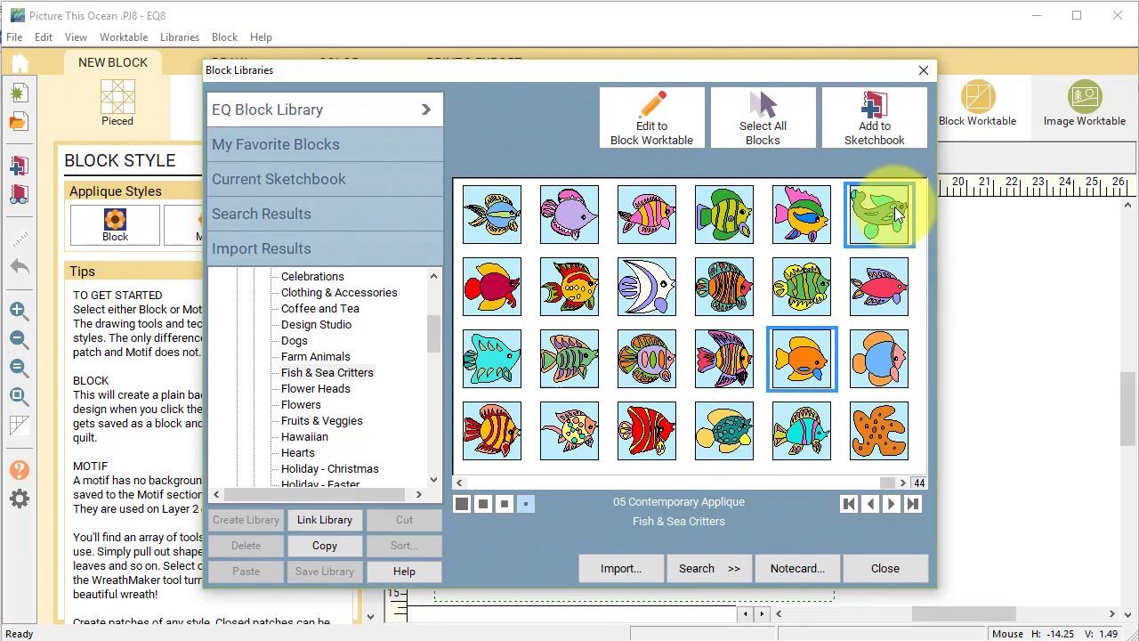
ctrl+click(884, 442)
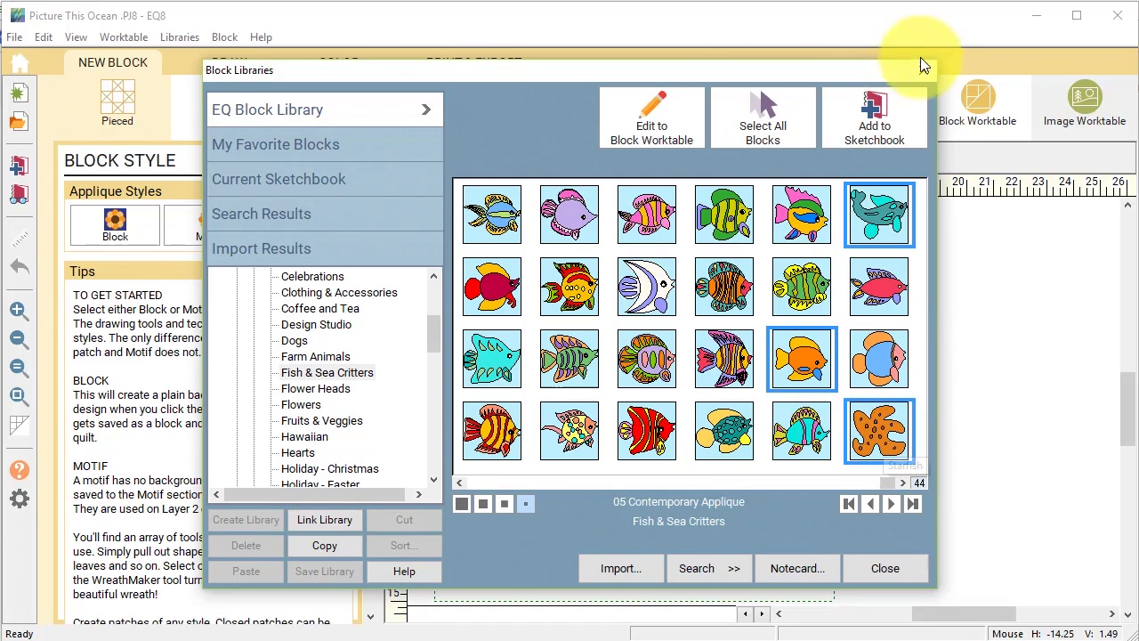
click(876, 111)
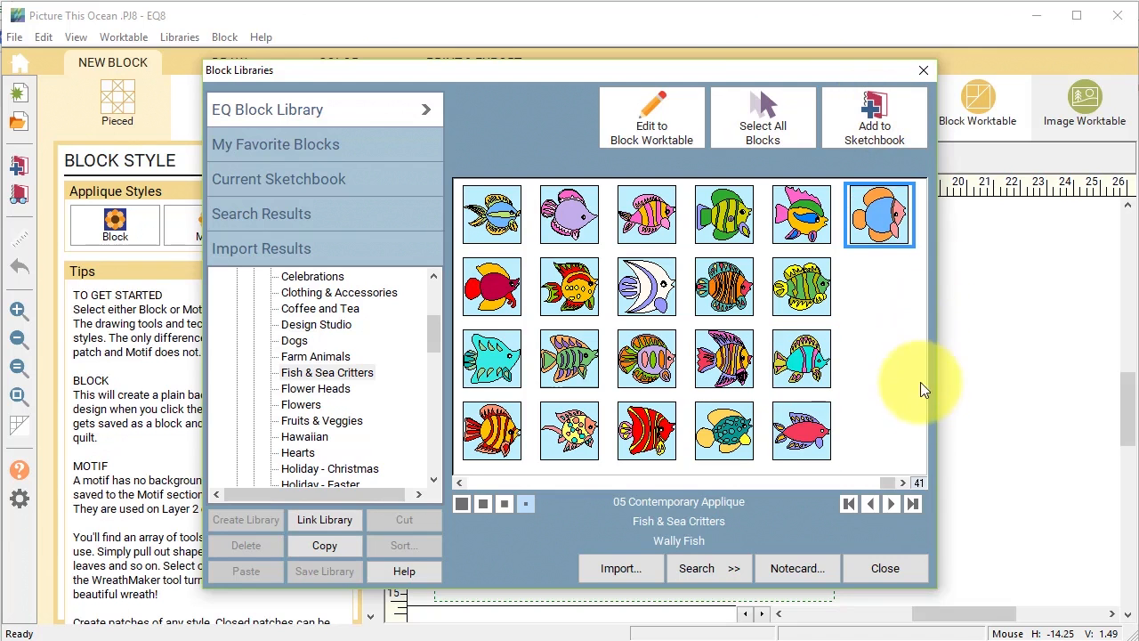
click(890, 569)
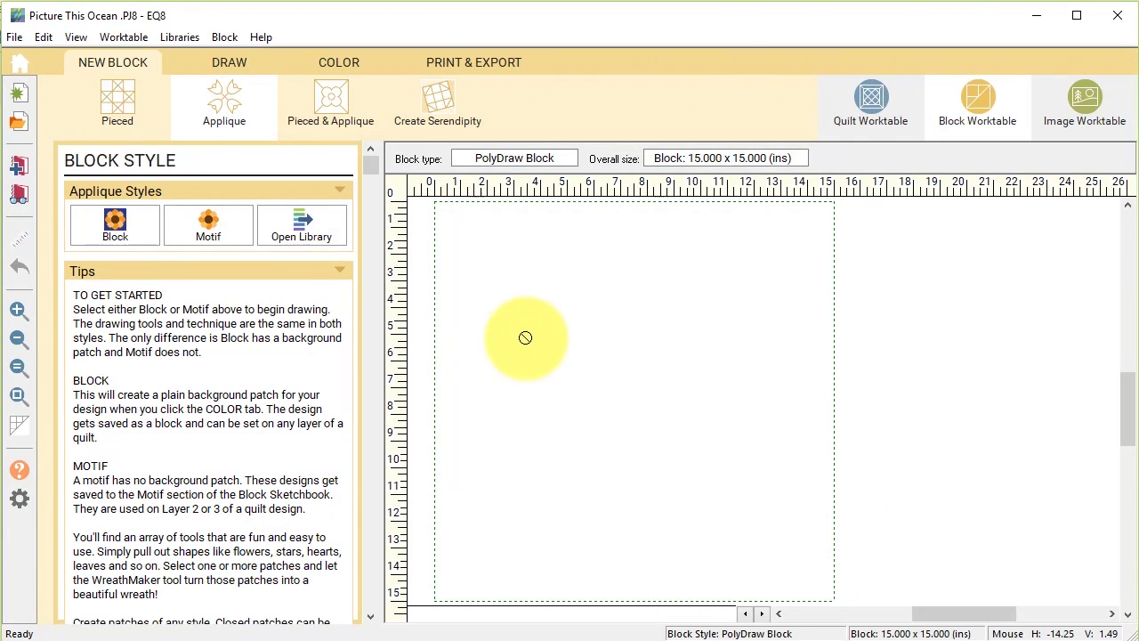
Open the Turtle block from the sketchbook's Blocks section on the Block Worktable.
click(18, 195)
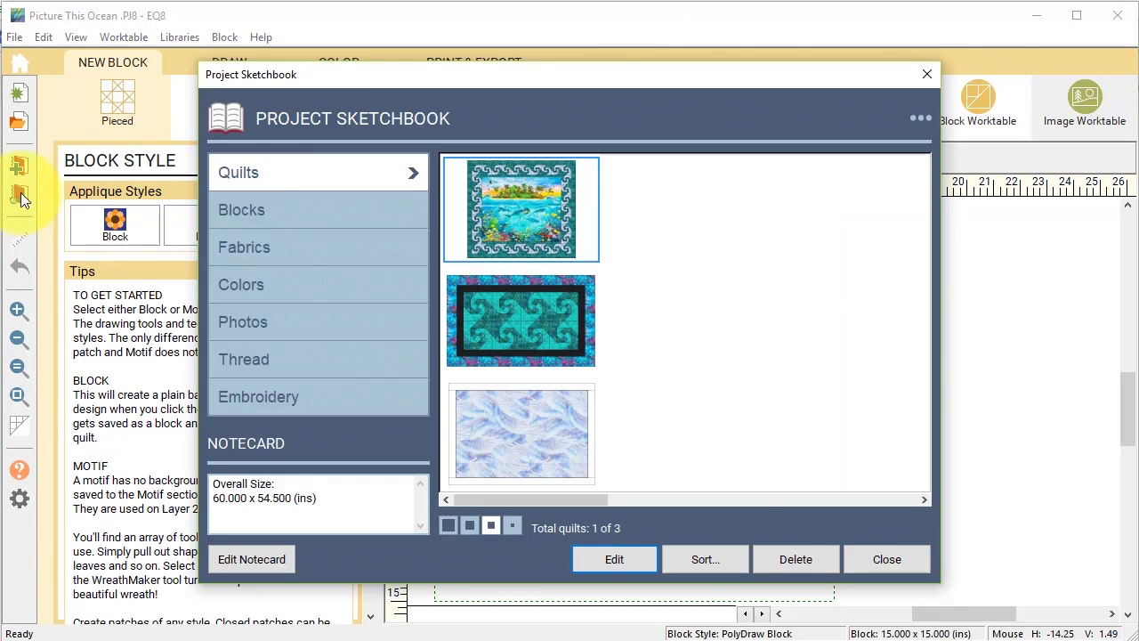
click(246, 206)
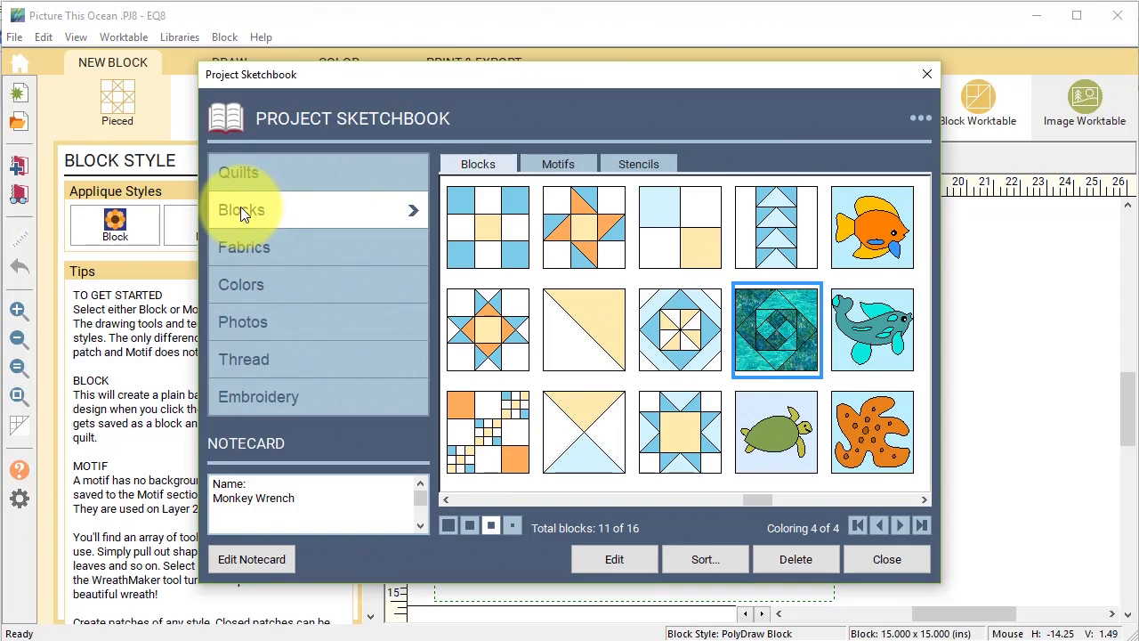
click(783, 441)
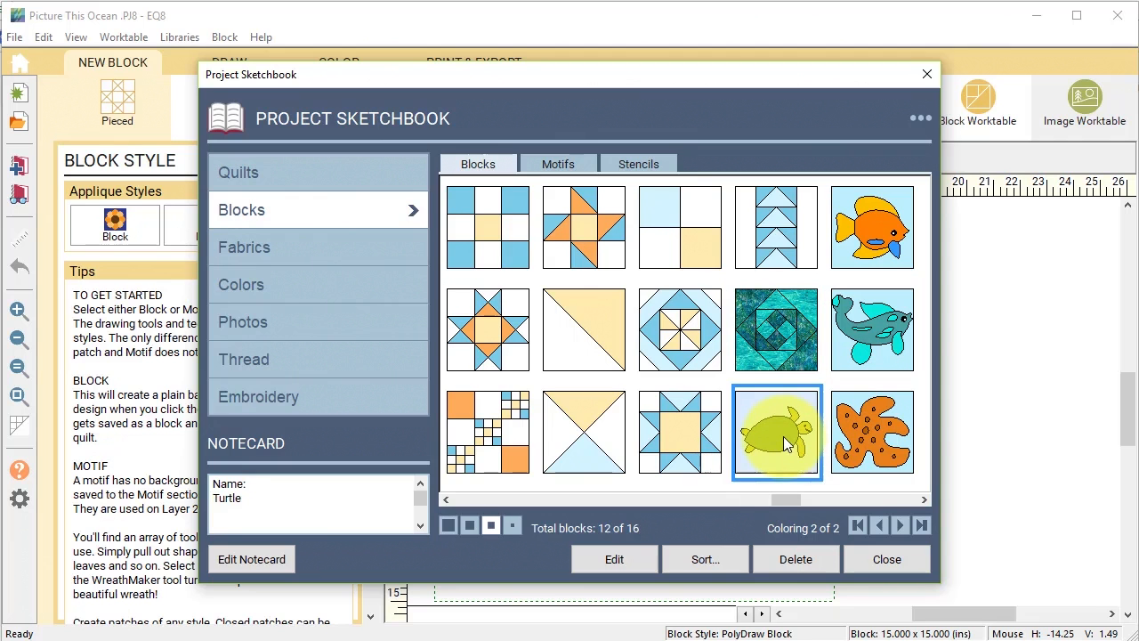
click(614, 559)
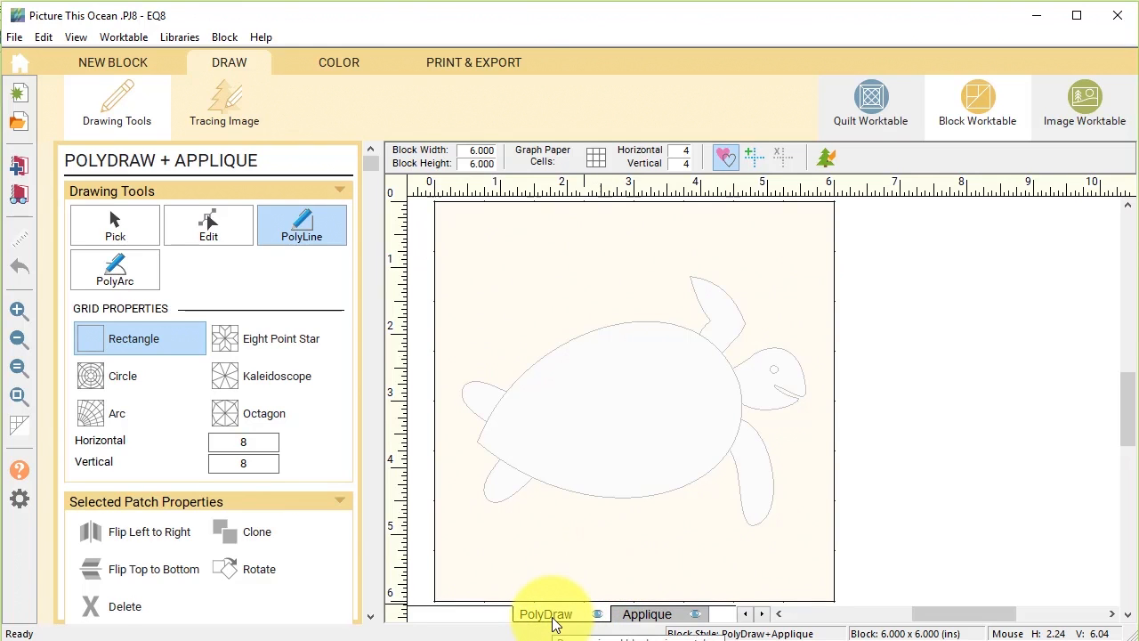
Copy all the turtle's appliqué patches and start a new blank Applique Motif.
click(656, 616)
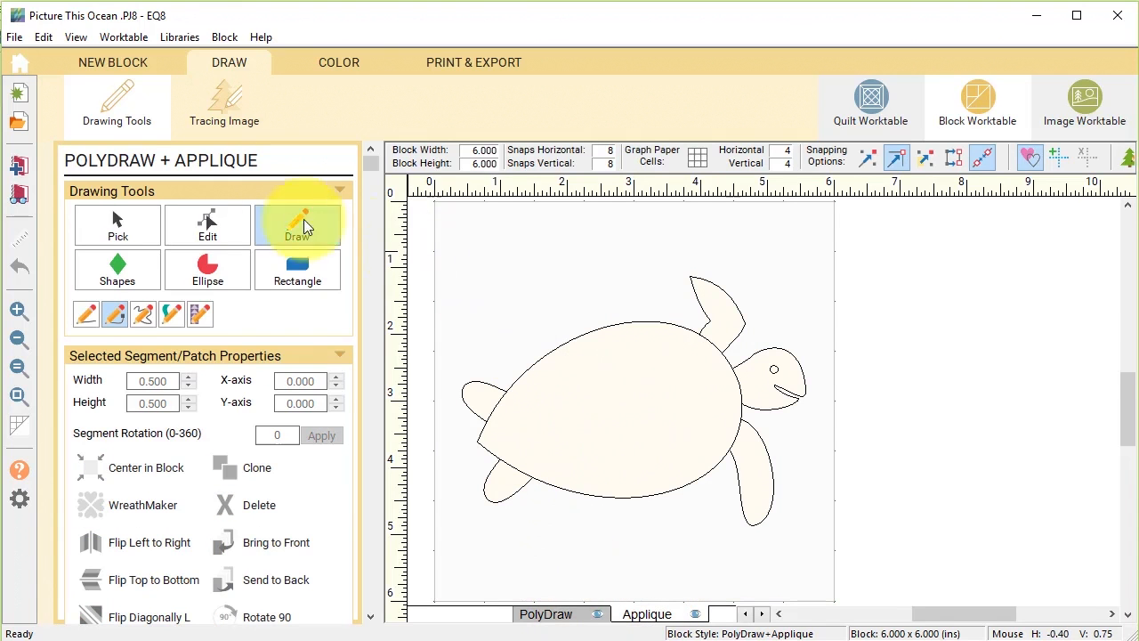
click(116, 221)
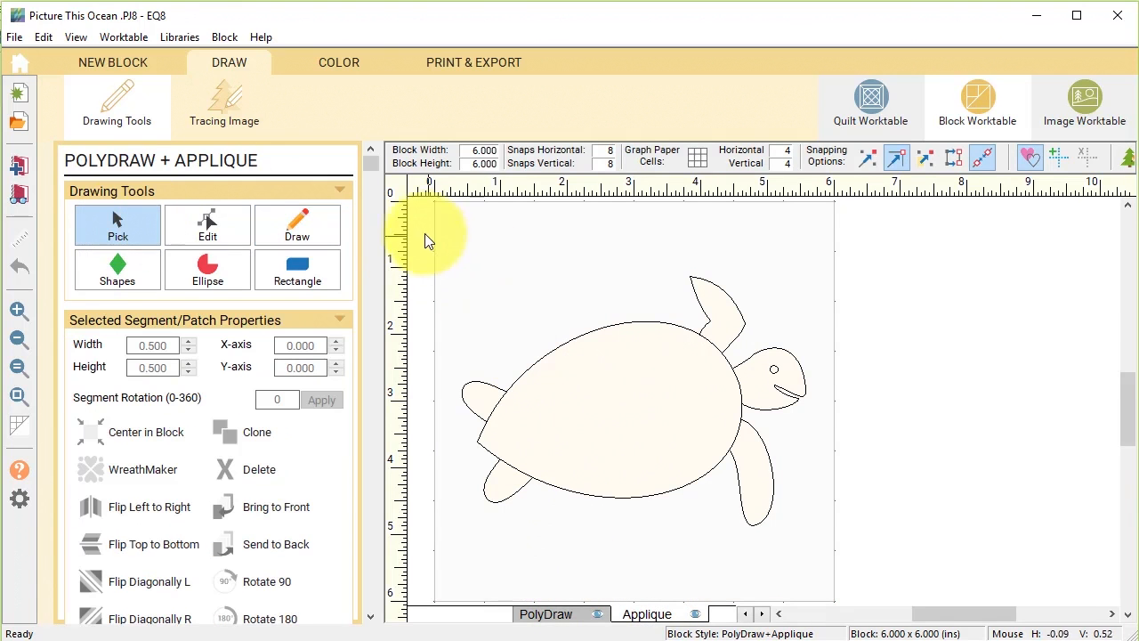
drag(426, 217, 887, 563)
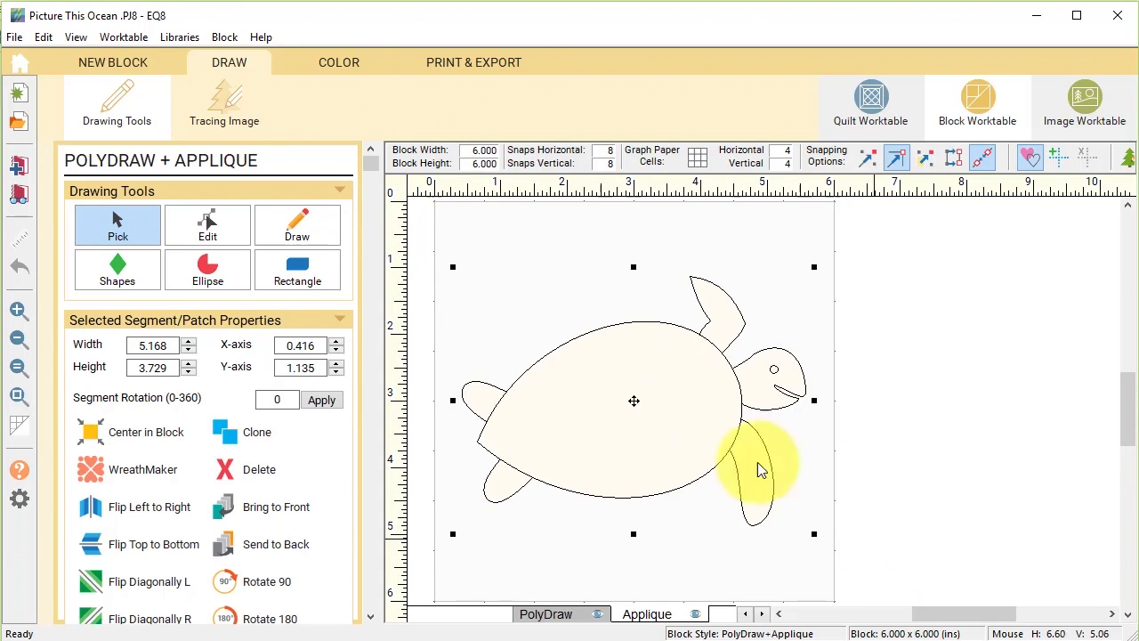
click(42, 38)
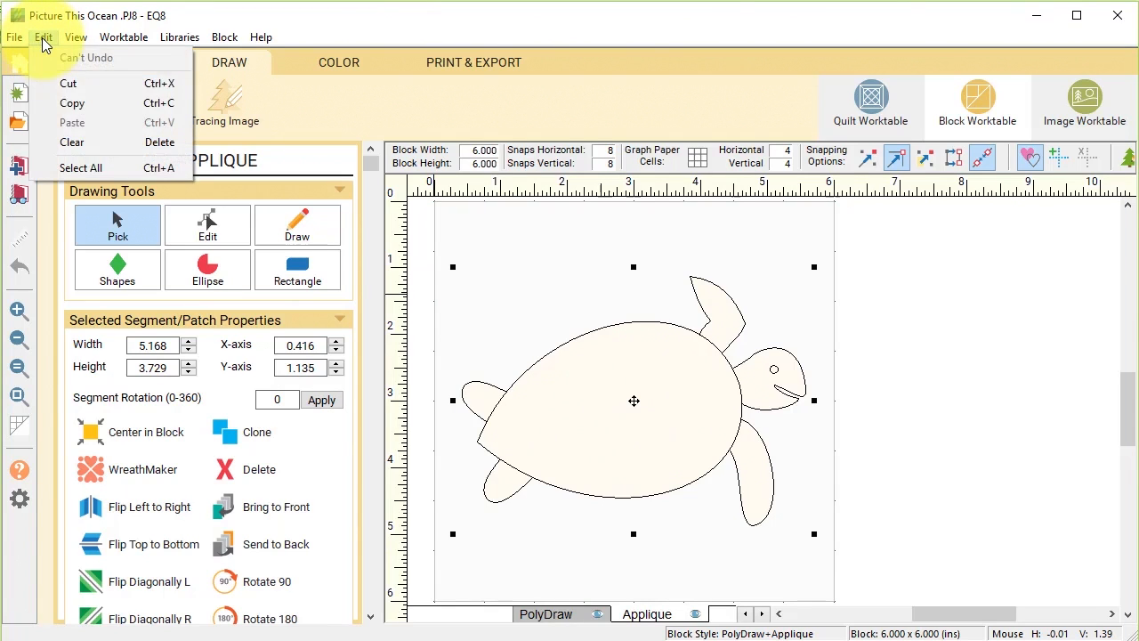
click(71, 105)
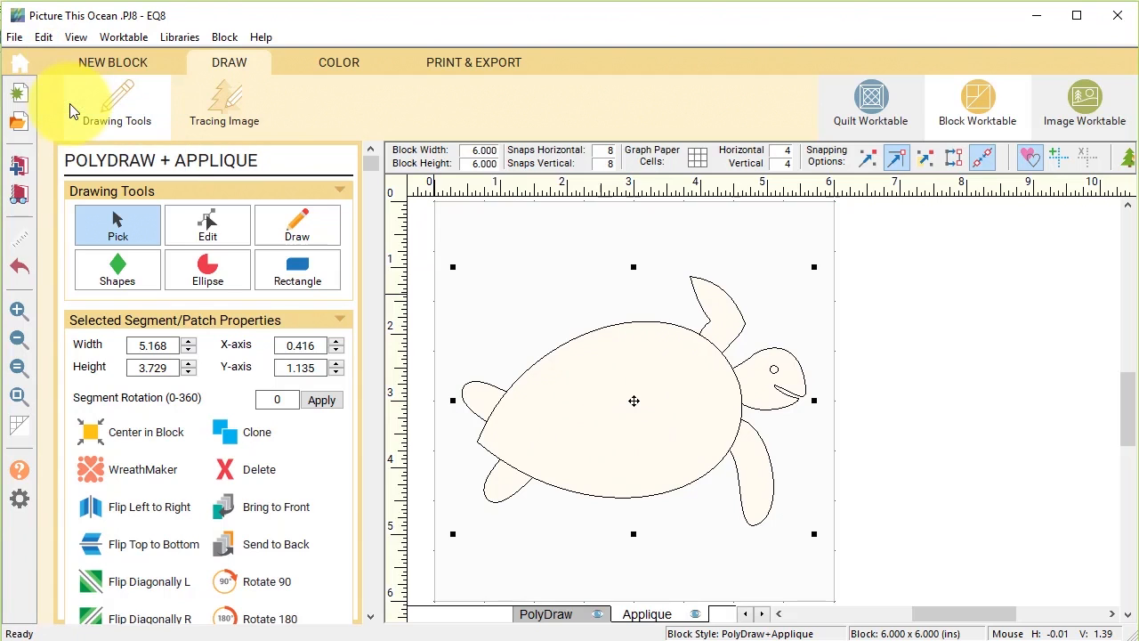
click(124, 60)
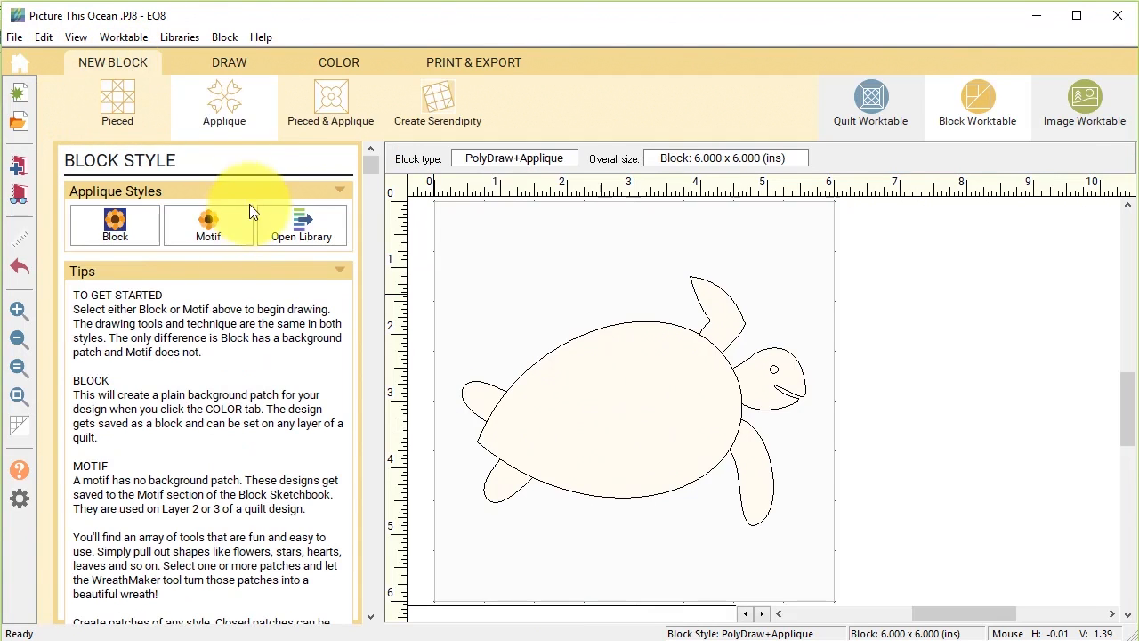
click(207, 225)
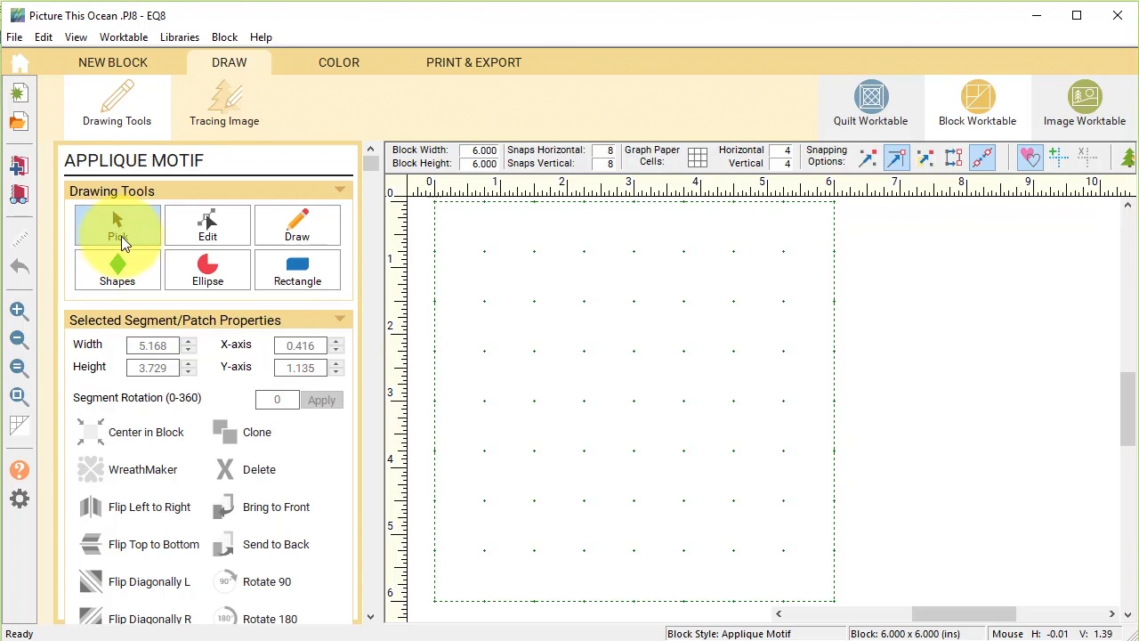
Paste the turtle into the new motif, centre it in the block, and switch to colouring.
click(47, 40)
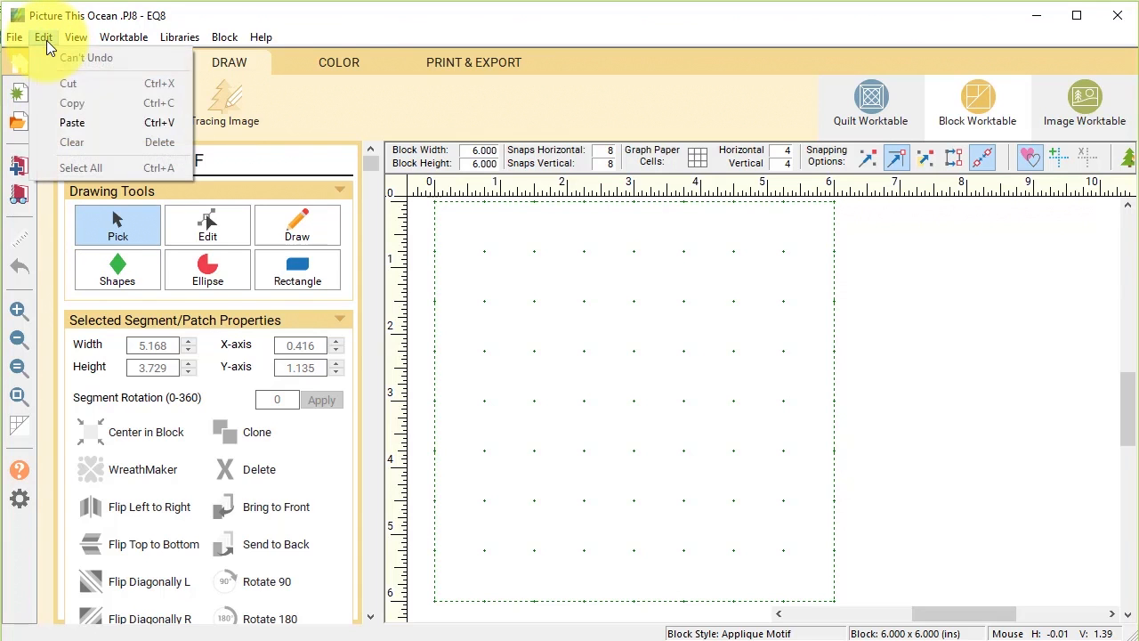
click(76, 119)
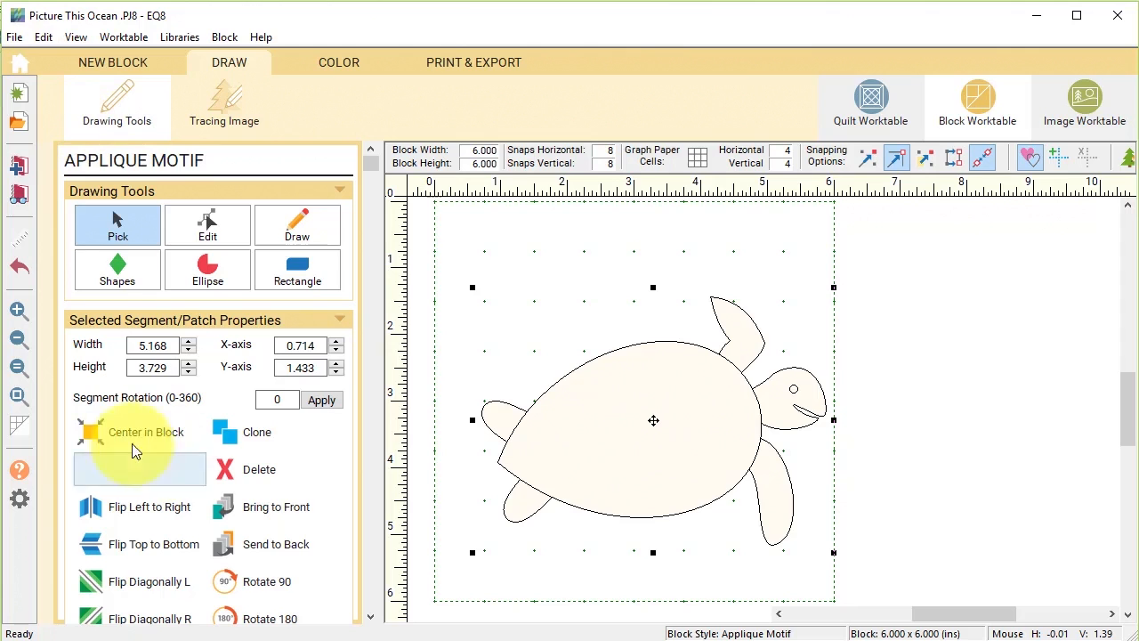
click(93, 432)
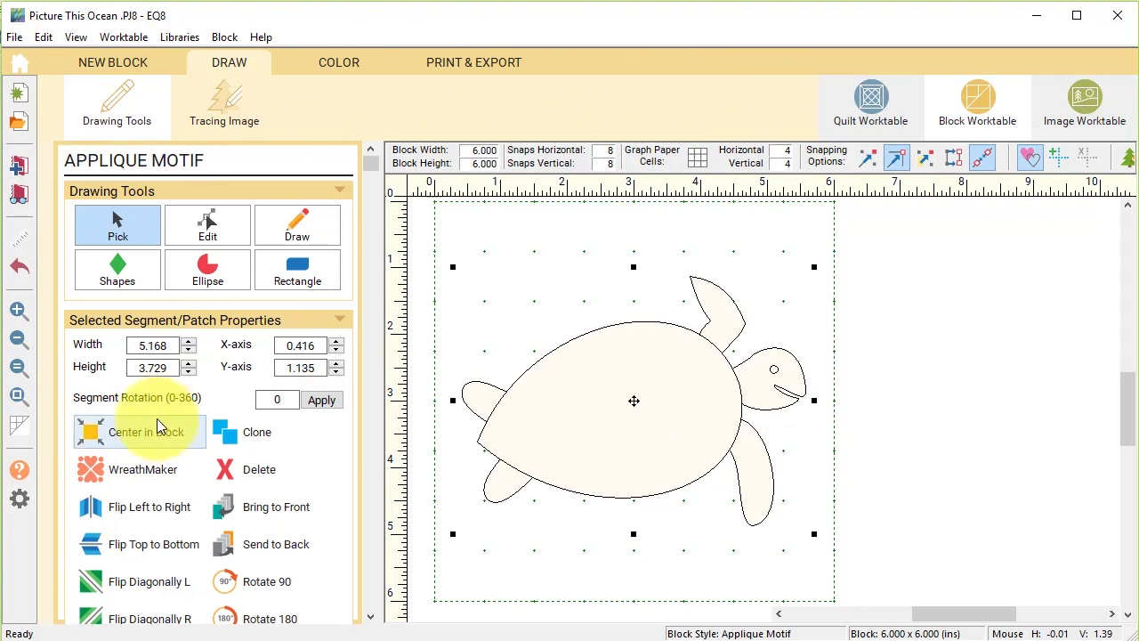
click(344, 60)
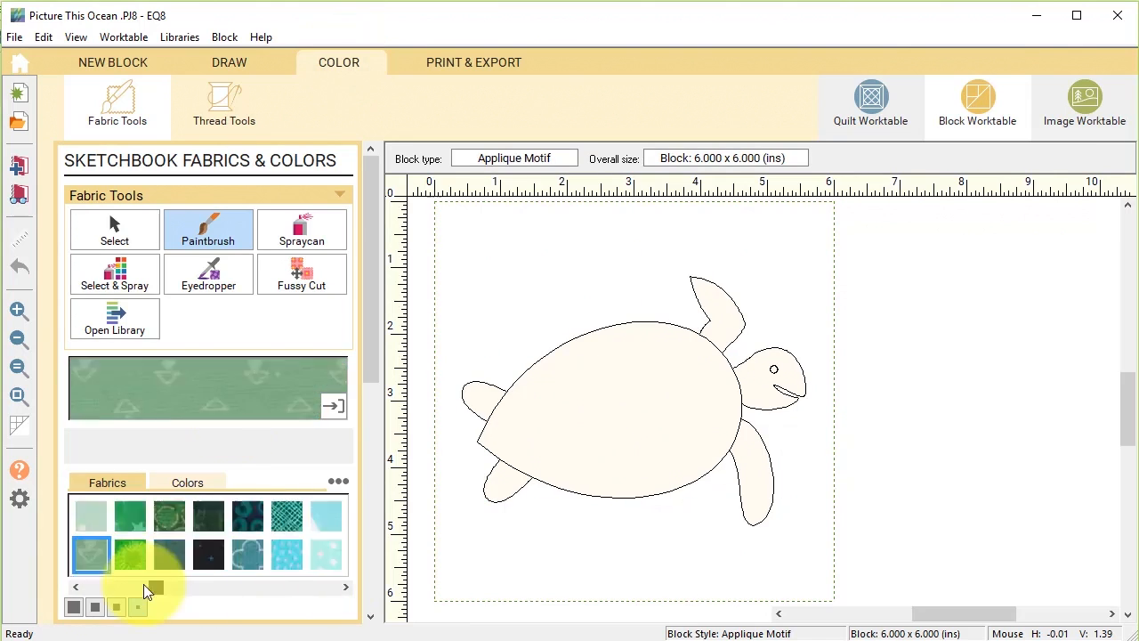
Colour the turtle with a dark green shell, light green head and fins, and a dark eye, then save it to the sketchbook.
drag(193, 587, 174, 587)
click(248, 516)
click(591, 445)
click(130, 554)
click(758, 389)
click(504, 474)
click(286, 554)
click(774, 369)
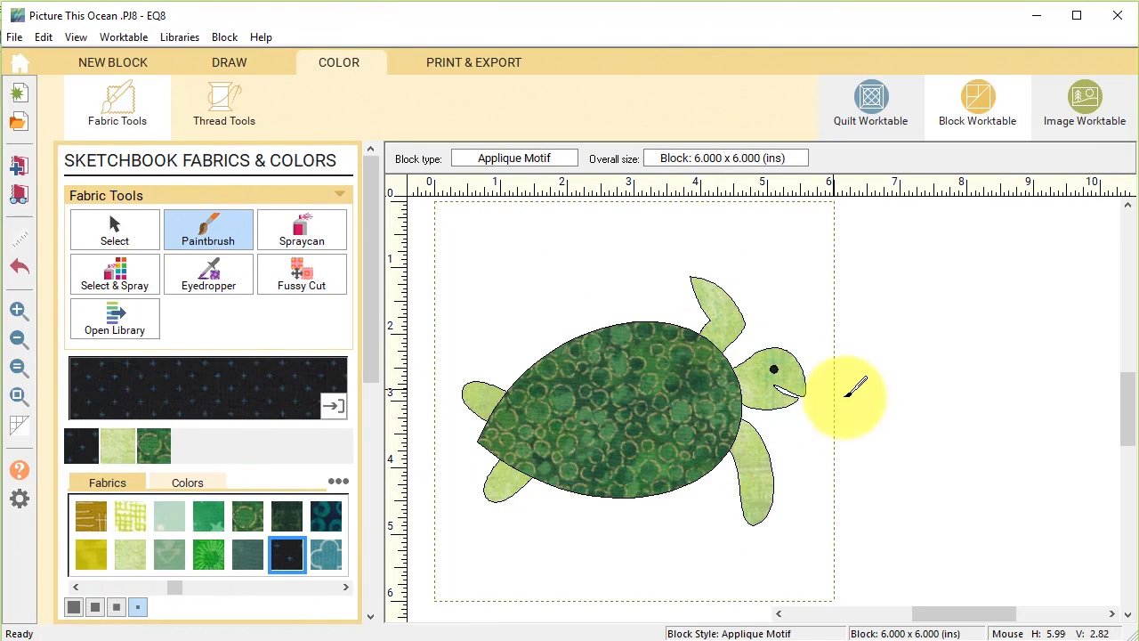
click(19, 169)
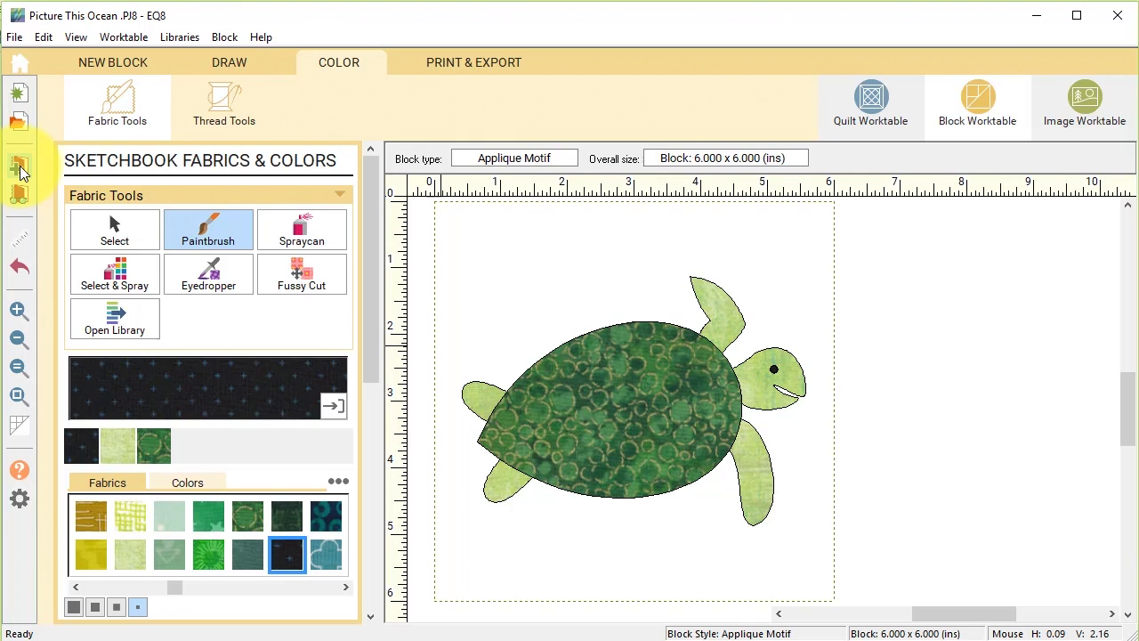
click(20, 194)
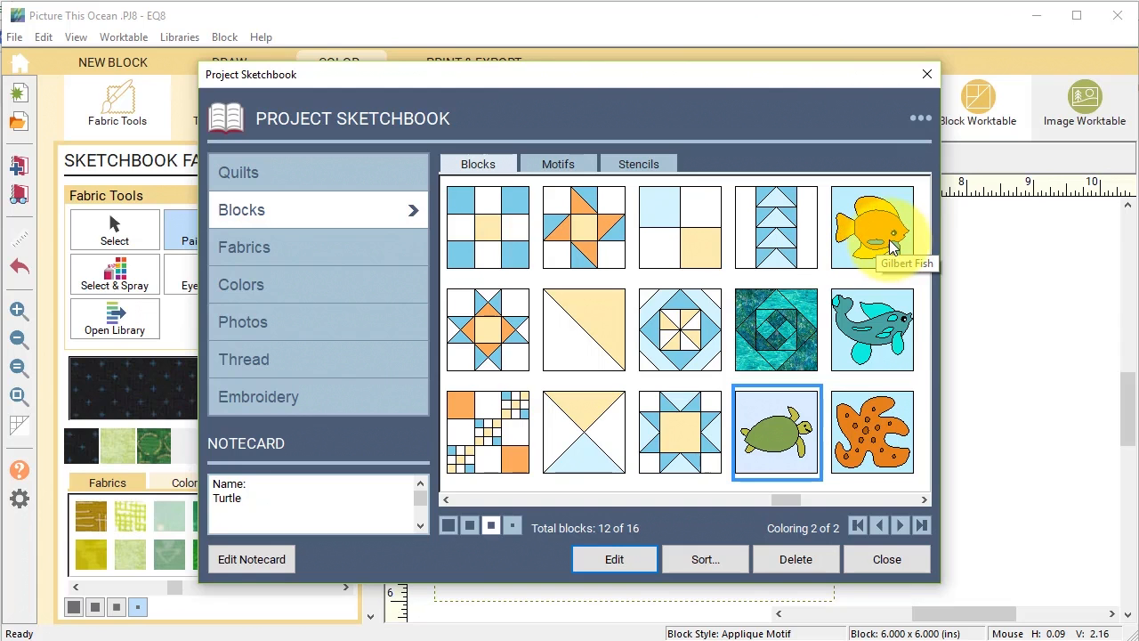
Open the Starfish block from the sketchbook for editing.
click(872, 329)
click(876, 452)
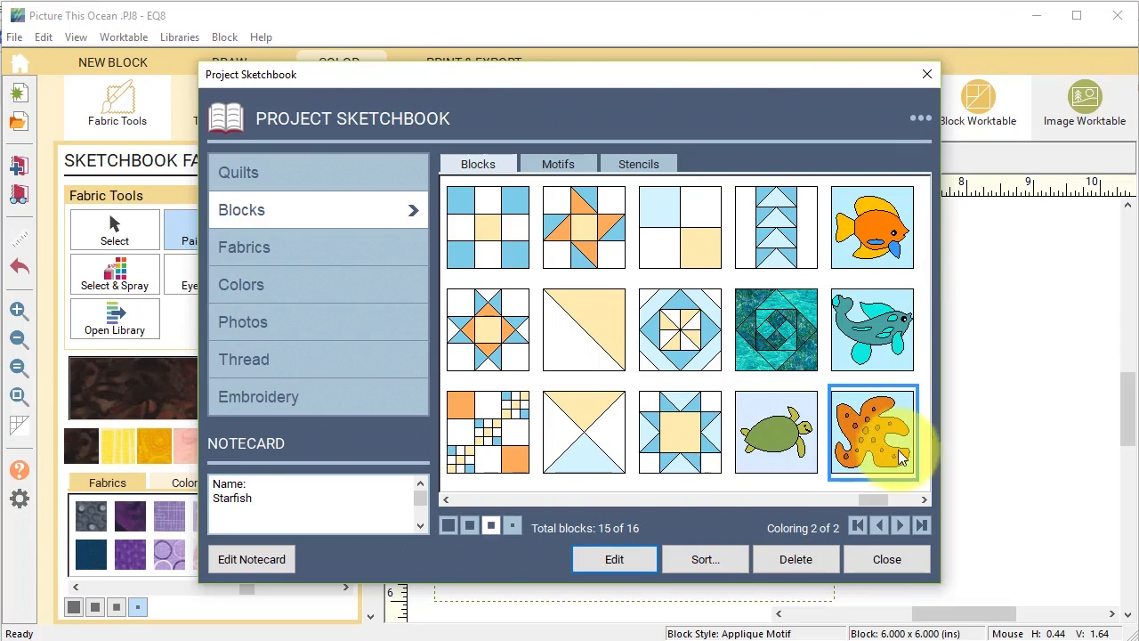
click(612, 558)
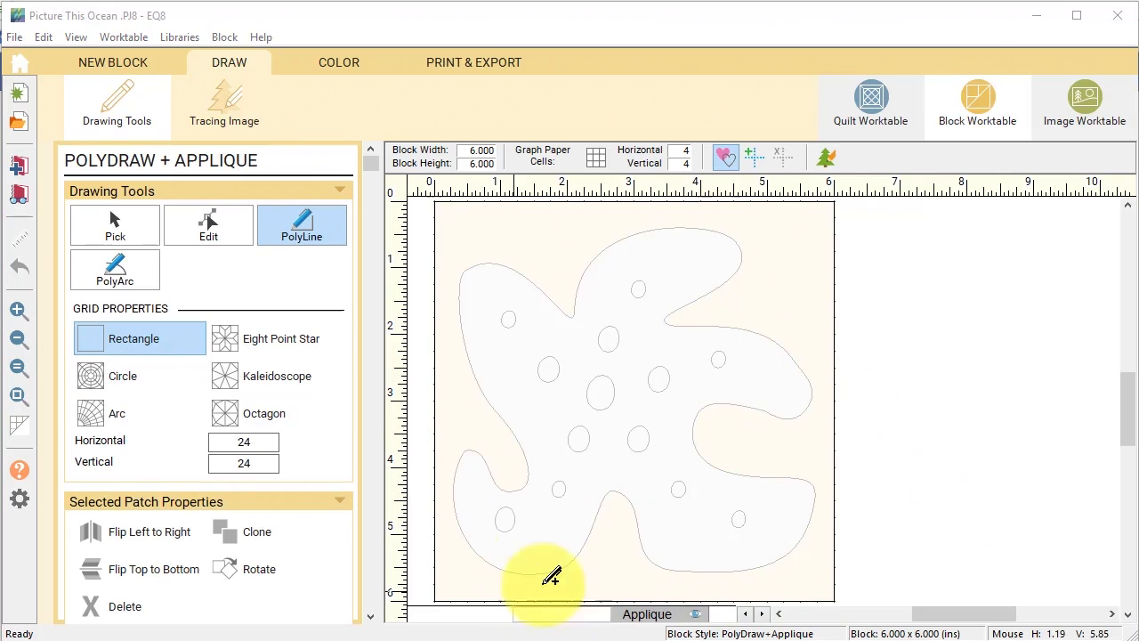
Copy the starfish shape from its Applique layer.
click(649, 614)
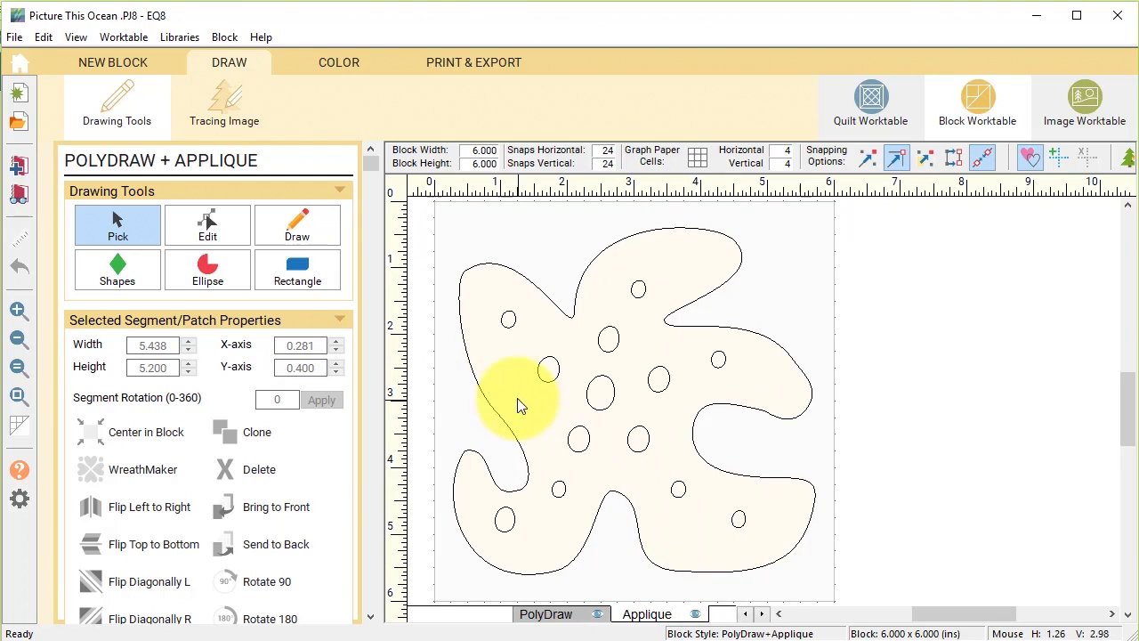
click(747, 573)
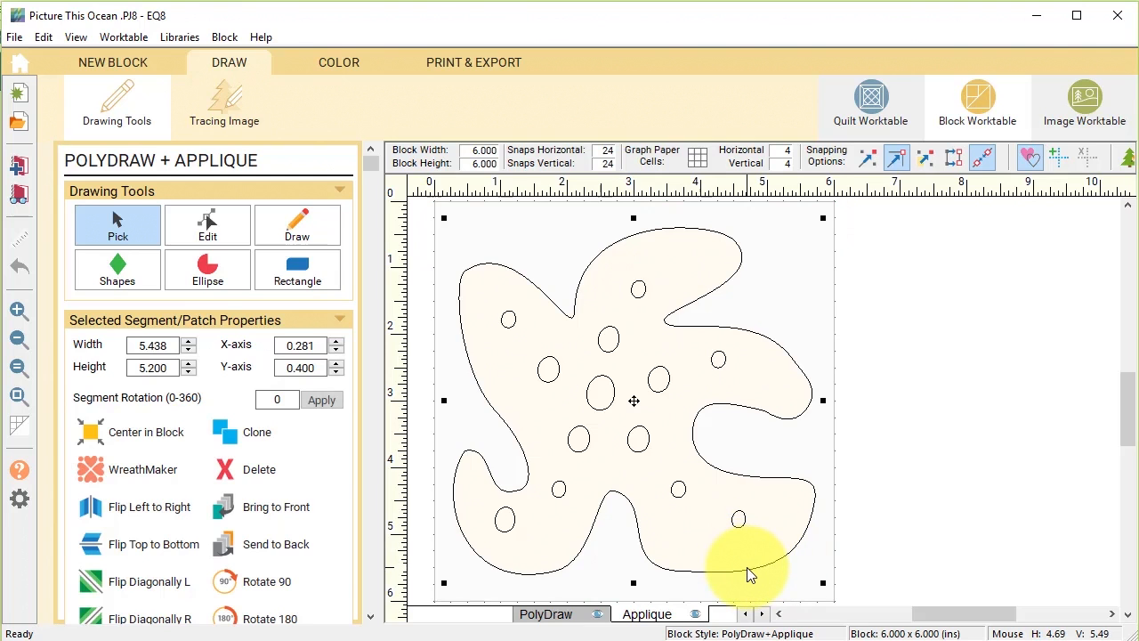
click(45, 35)
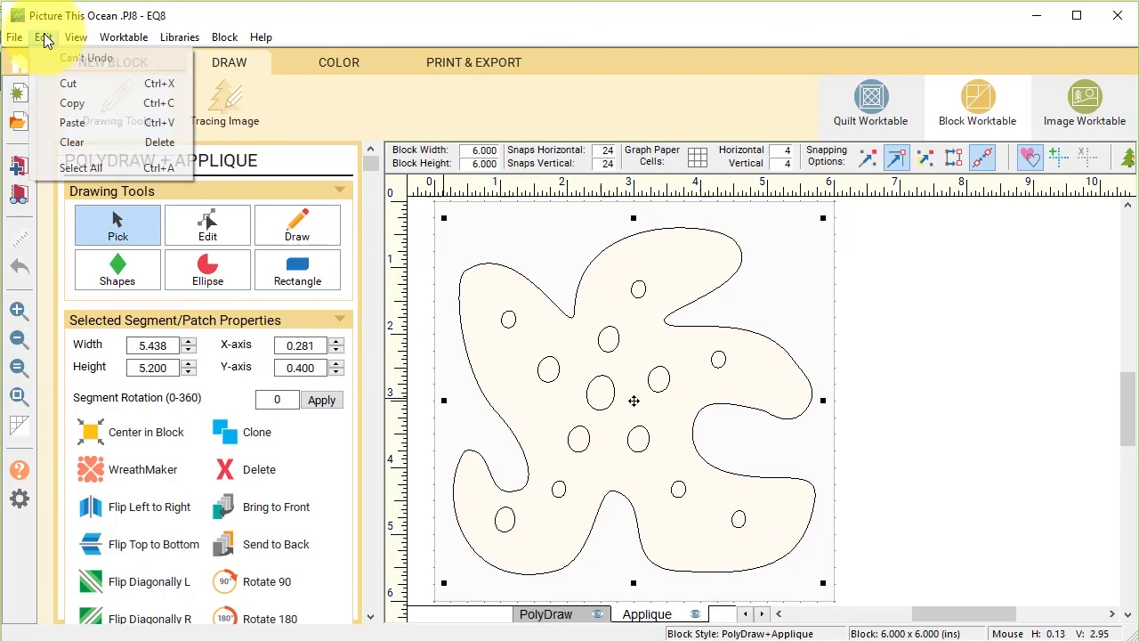
click(79, 104)
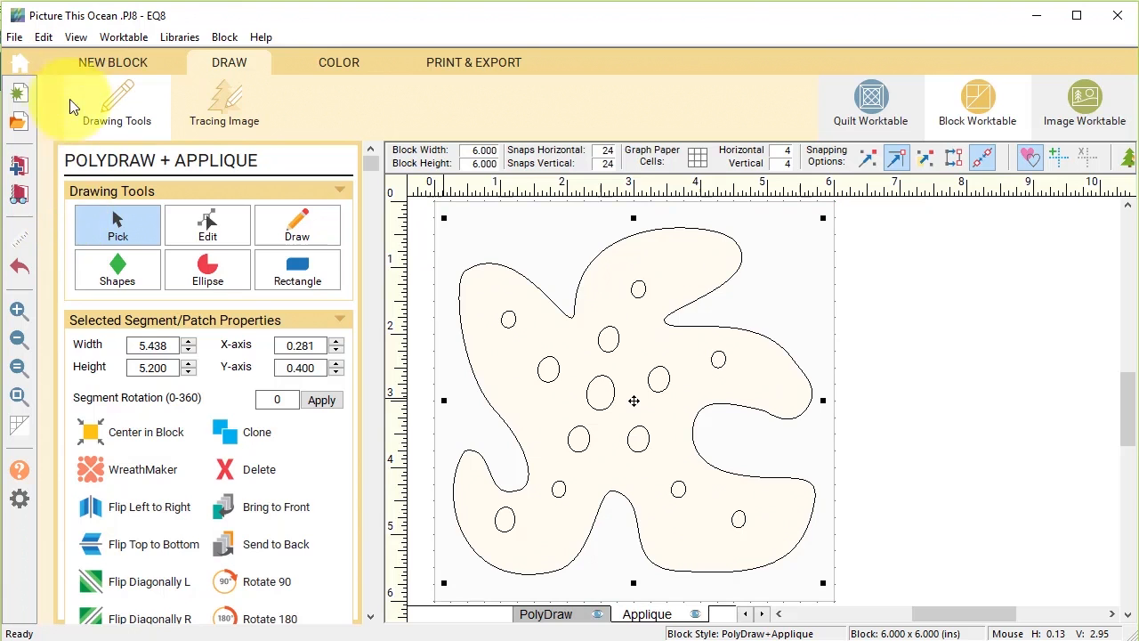
click(108, 56)
Paste the starfish into a new Applique Motif, centre it, and open the colouring tools.
click(212, 223)
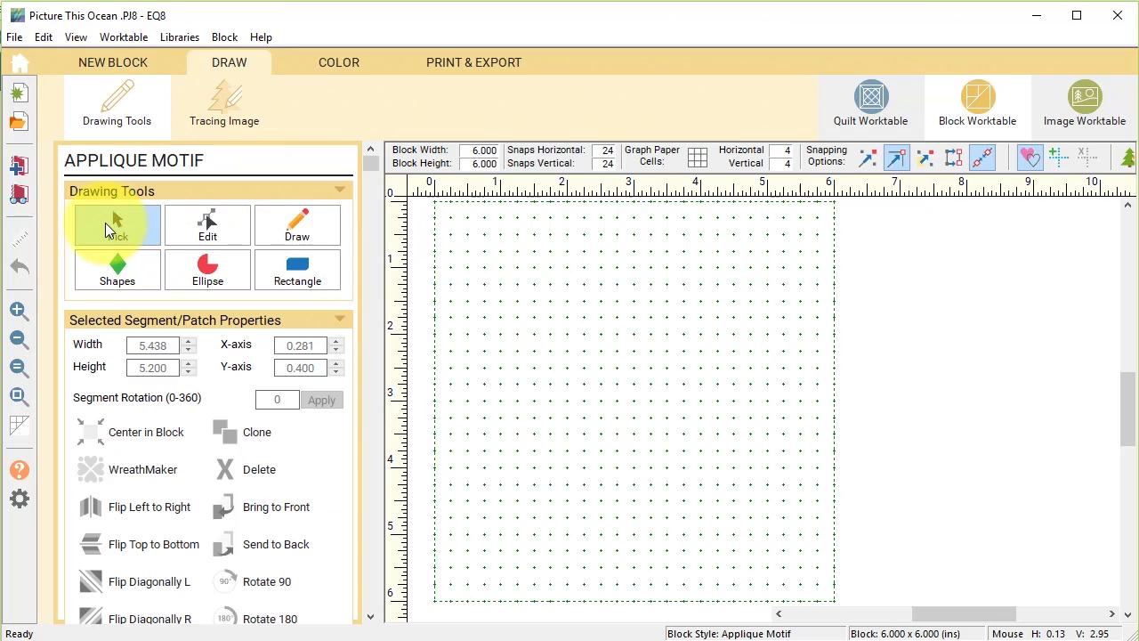
click(43, 36)
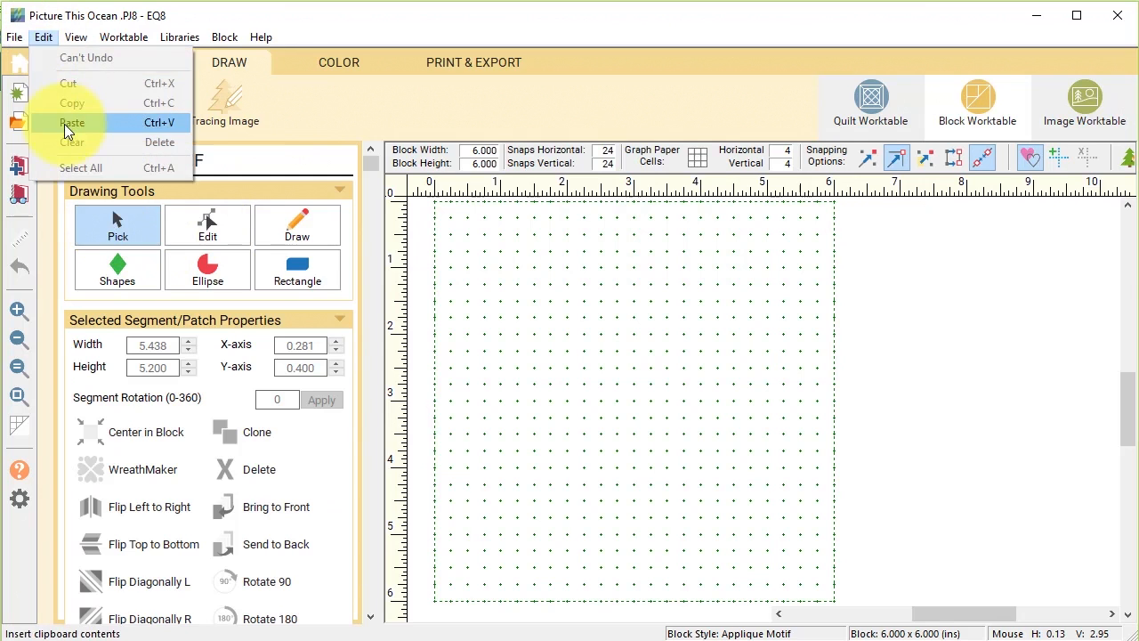
click(63, 121)
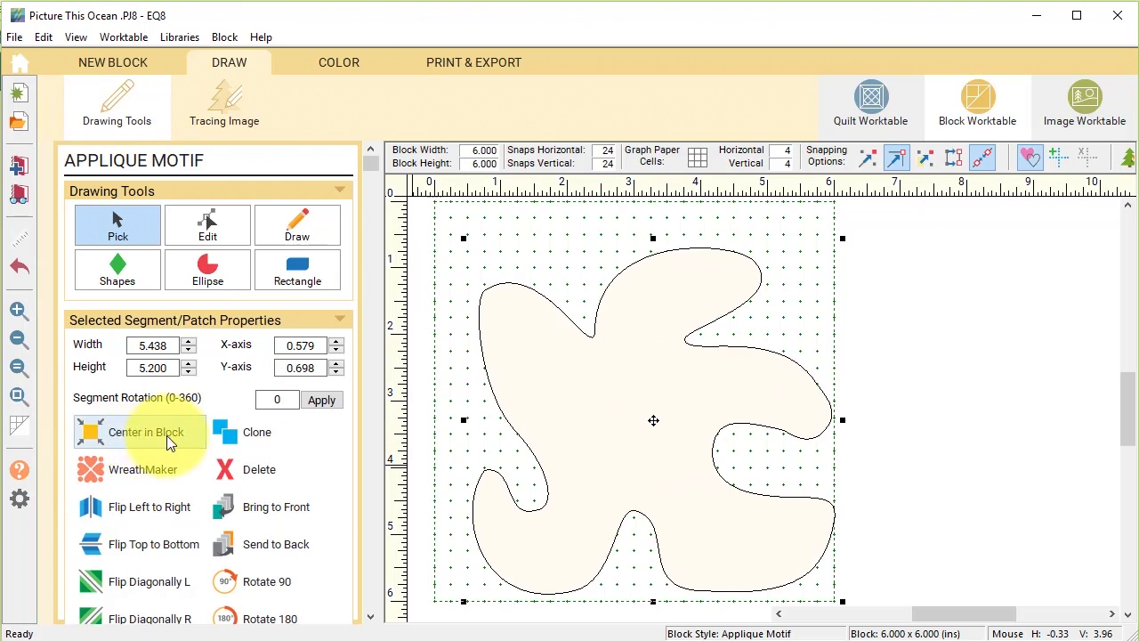
click(95, 433)
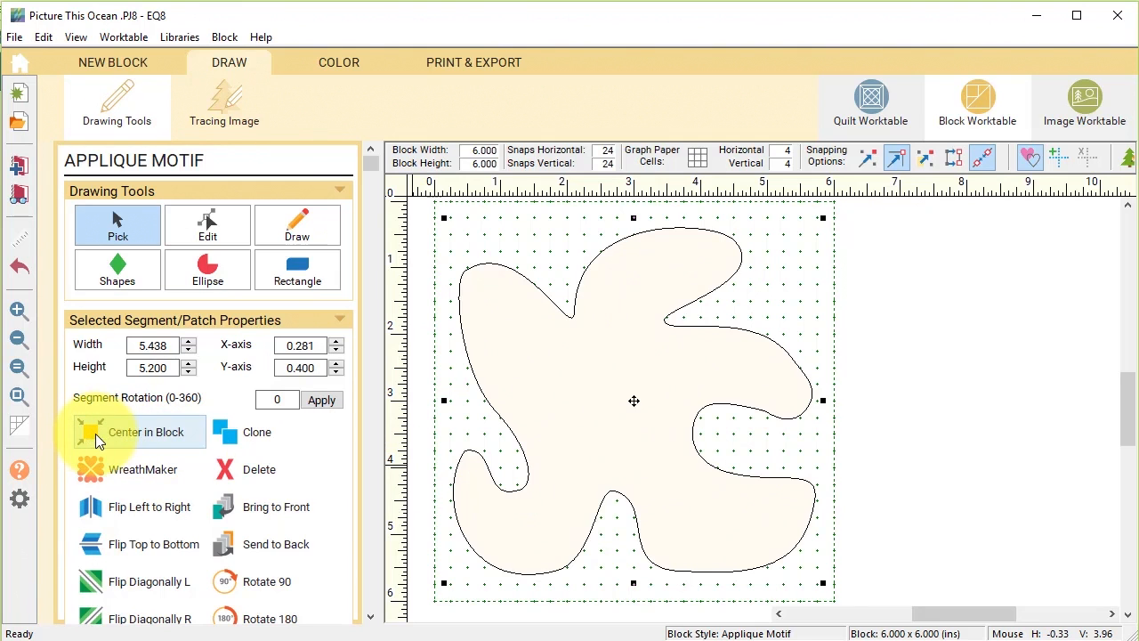
click(343, 61)
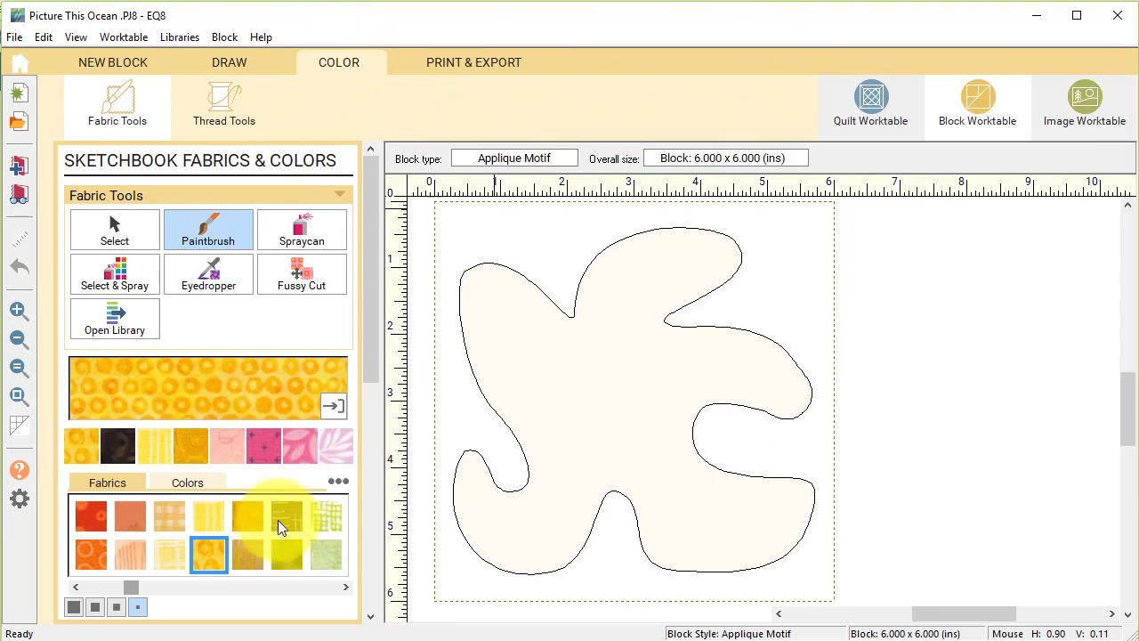
Fill the starfish with yellow circle-print fabric and return to the ocean quilt.
click(534, 393)
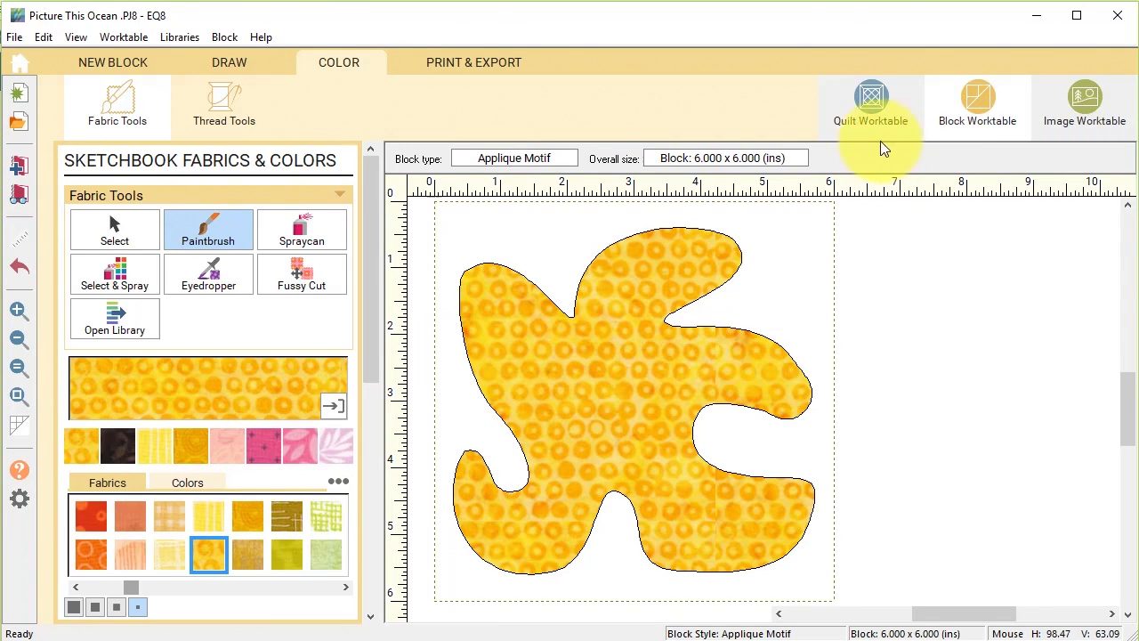
click(876, 103)
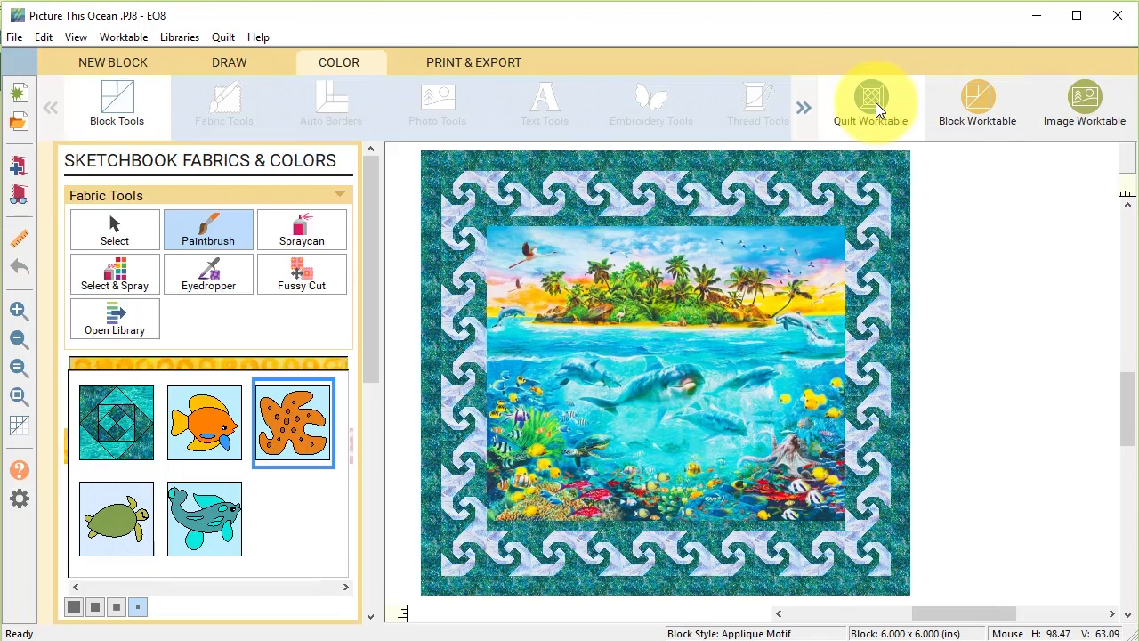
In Block Tools, show the sketchbook's Motifs and scroll the thumbnails to the starfish and turtle.
click(121, 138)
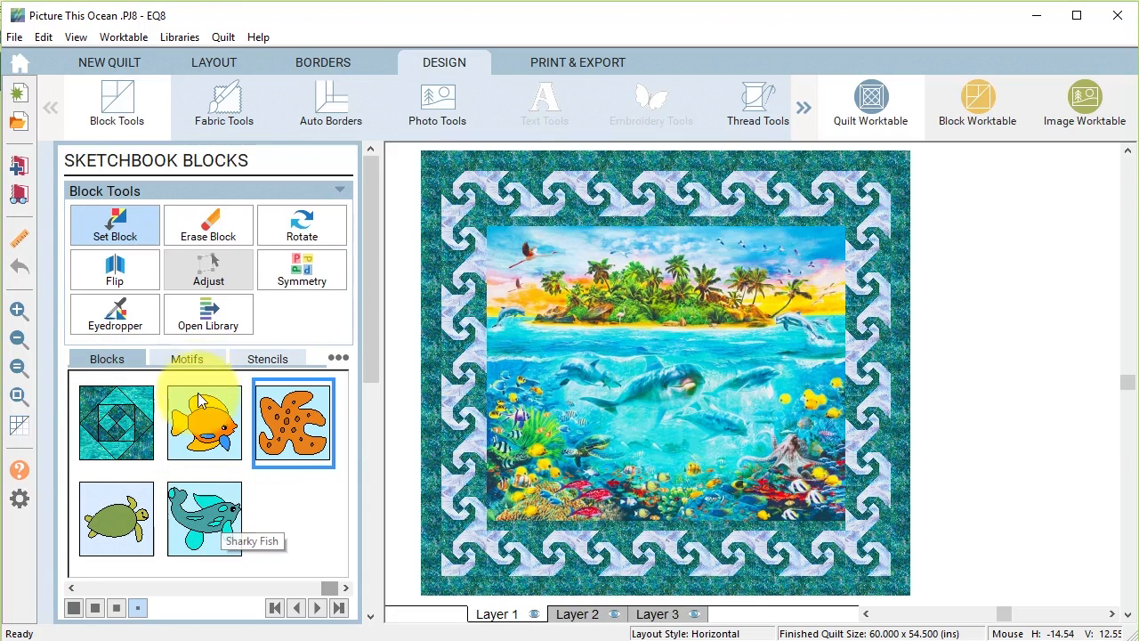
click(193, 360)
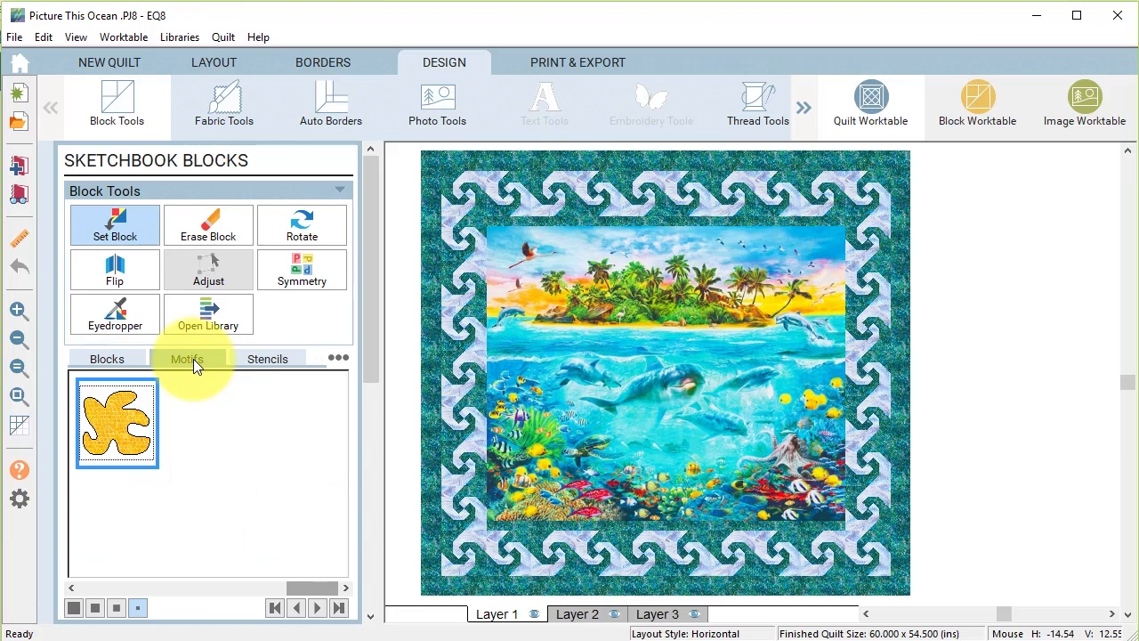
drag(305, 588, 152, 587)
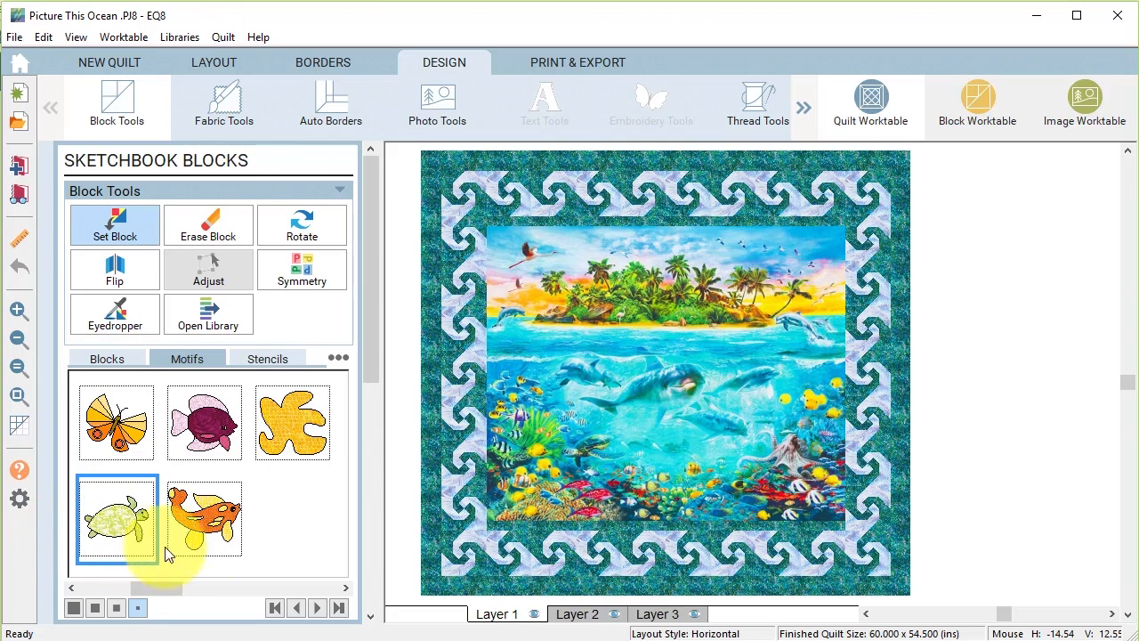
On Layer 2, set the yellow starfish, purple fish, orange fish and turtle onto the ocean quilt.
click(590, 617)
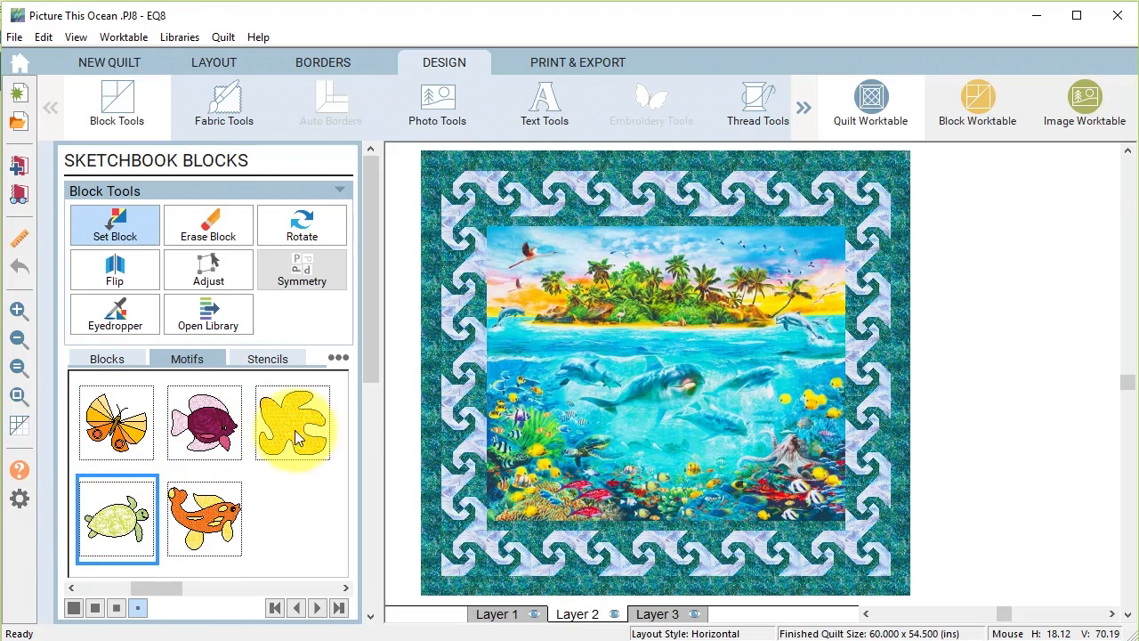
drag(285, 430, 644, 319)
drag(204, 418, 550, 317)
drag(203, 520, 574, 381)
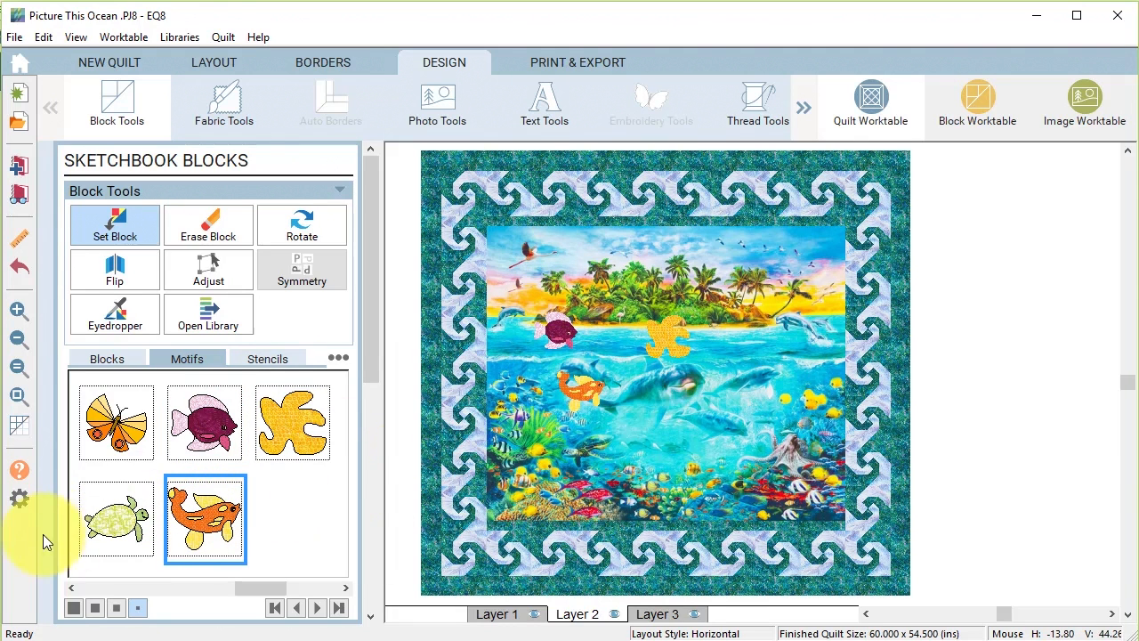
drag(112, 526, 481, 442)
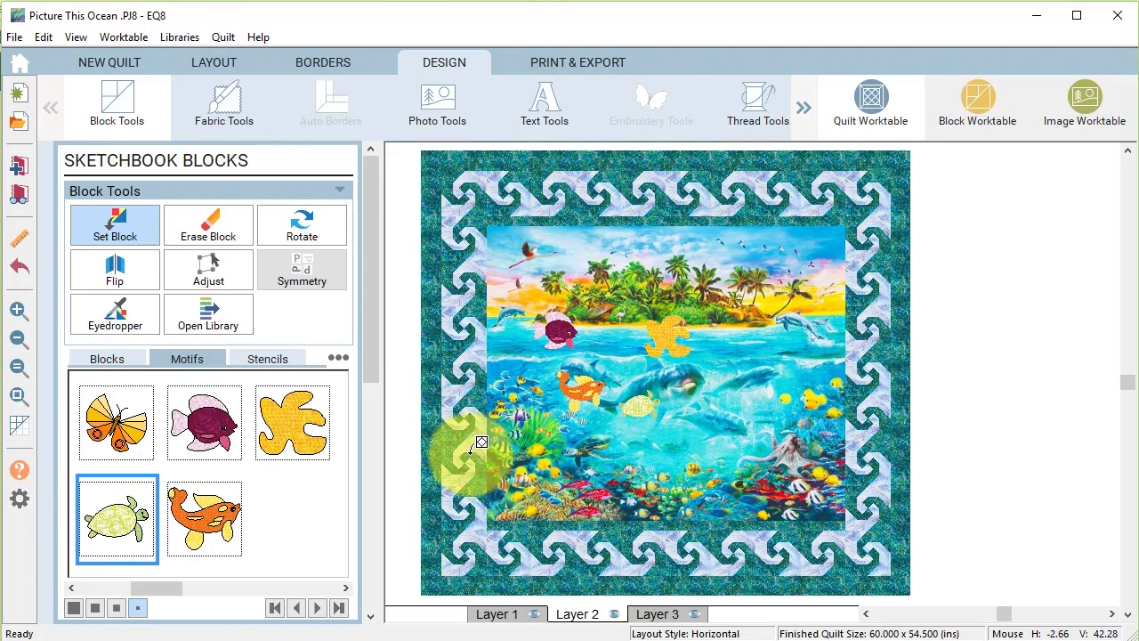
drag(479, 442, 439, 442)
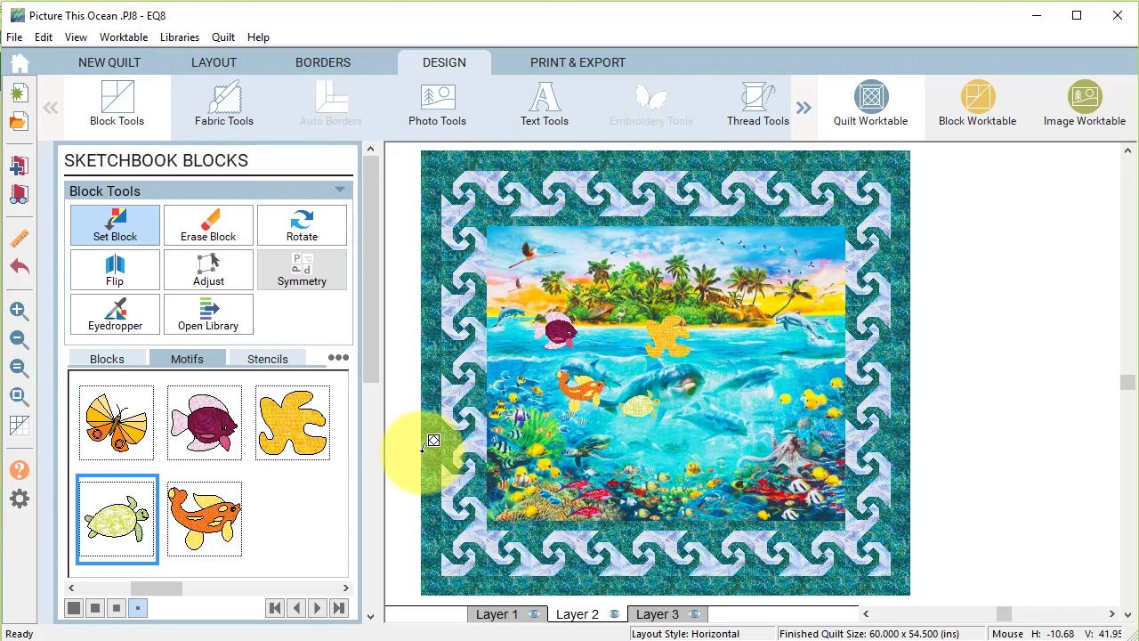
Select the turtle with Adjust Block, reposition it slightly, and set its width to 9 inches.
click(206, 269)
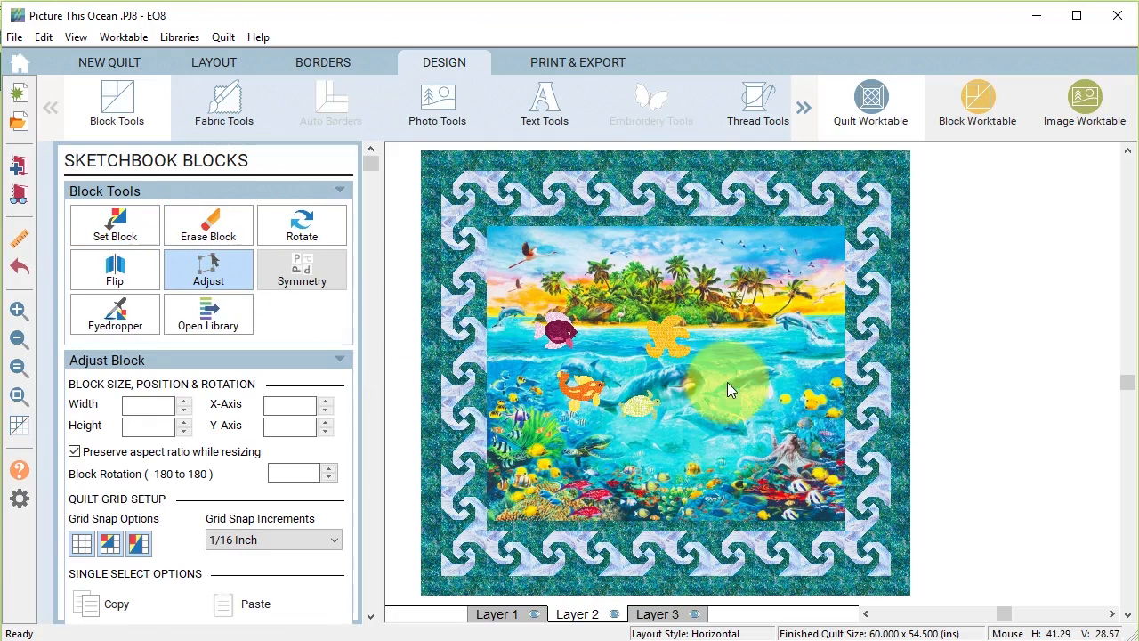
click(645, 412)
mouse_move(645, 416)
mouse_down()
mouse_move(581, 395)
mouse_move(671, 400)
mouse_move(642, 409)
mouse_up()
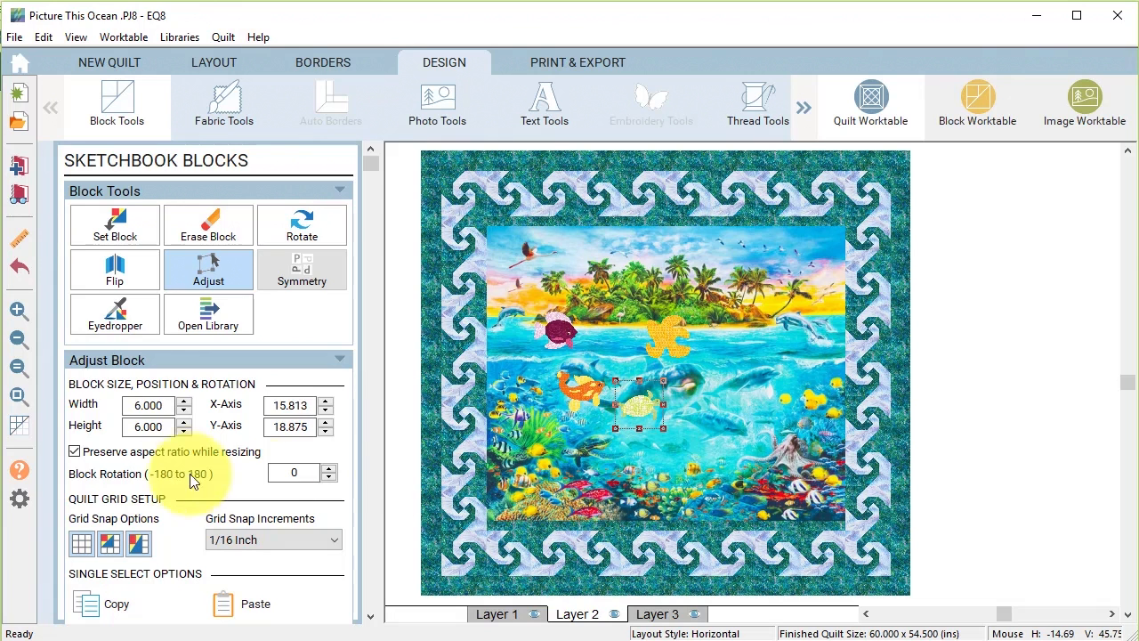
double_click(126, 406)
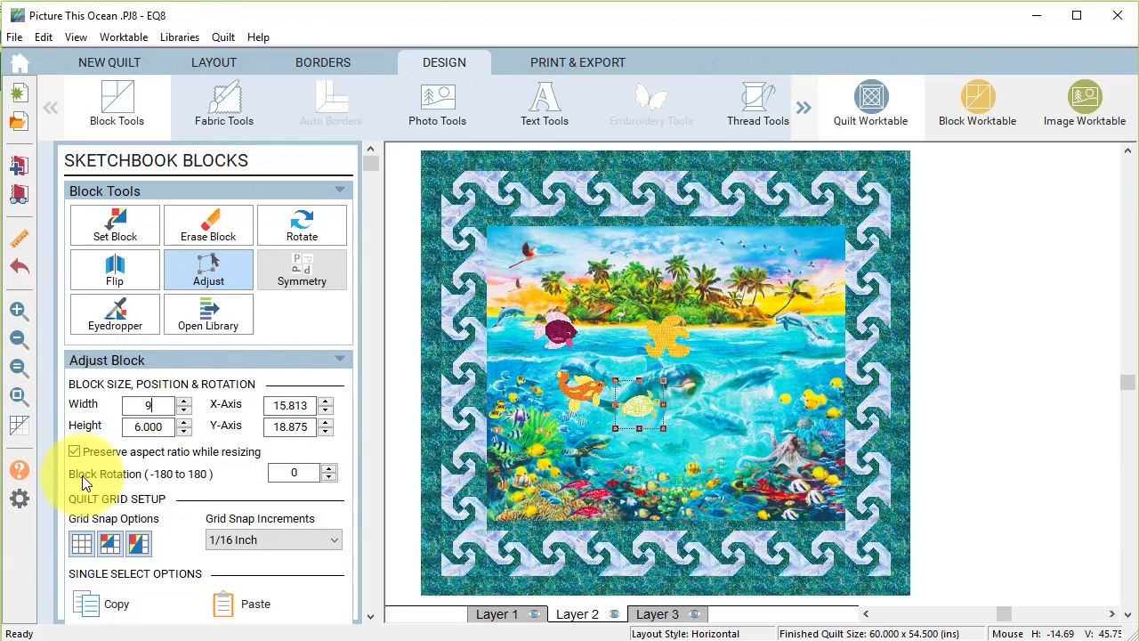
key(Return)
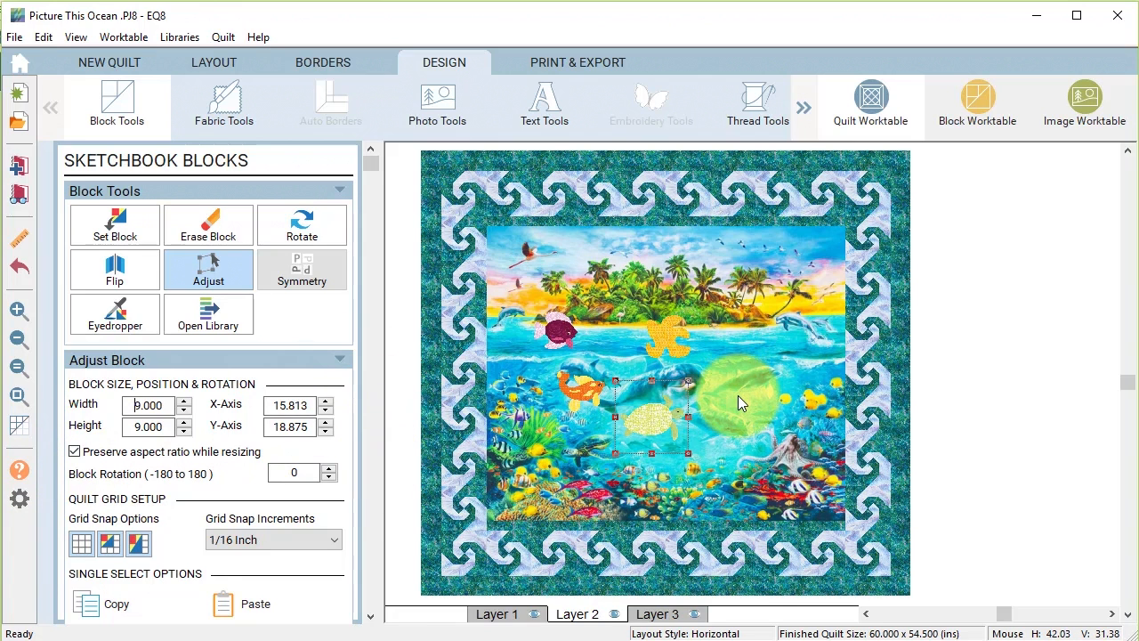
Multi-select the orange fish, purple fish and turtle, then apply Same W/H for 9-inch sizing.
shift+click(584, 382)
shift+click(560, 331)
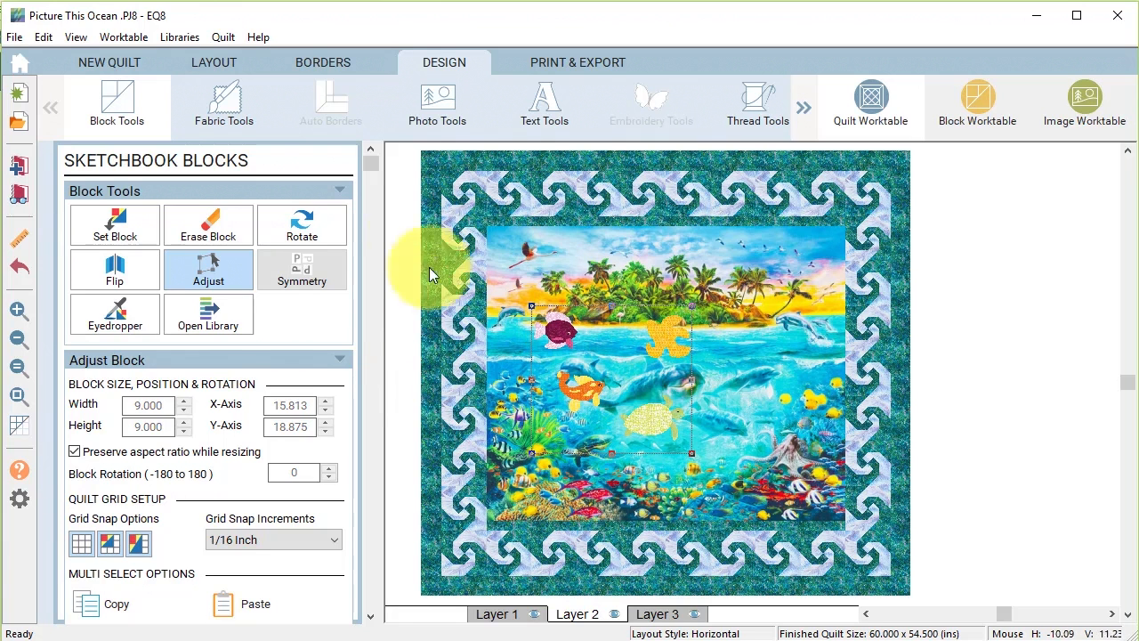
drag(369, 164, 411, 452)
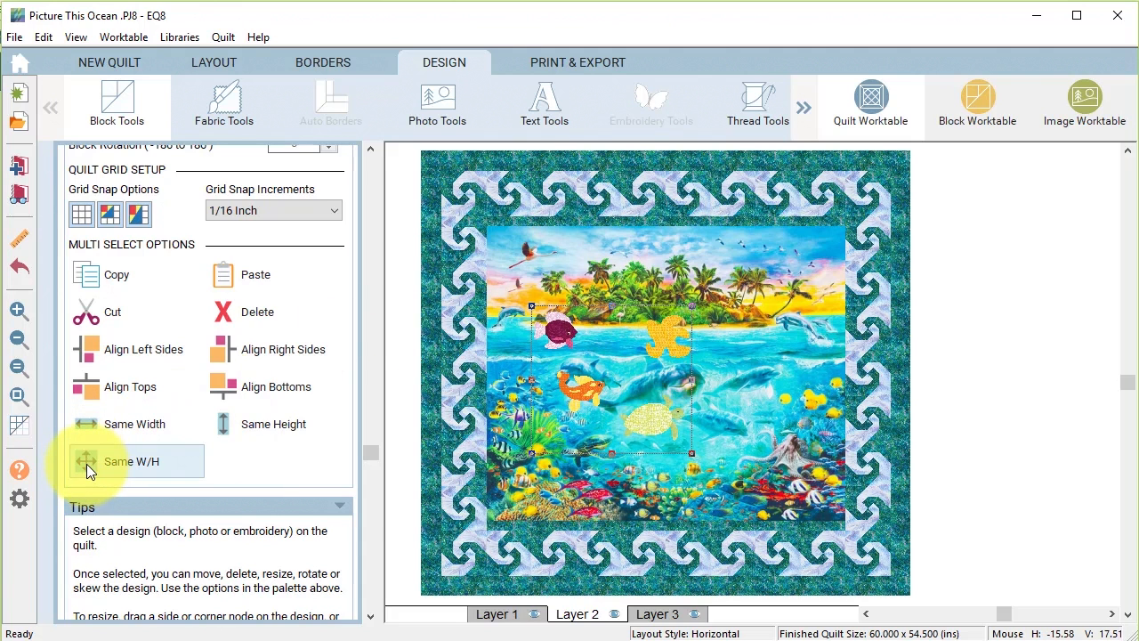
click(137, 461)
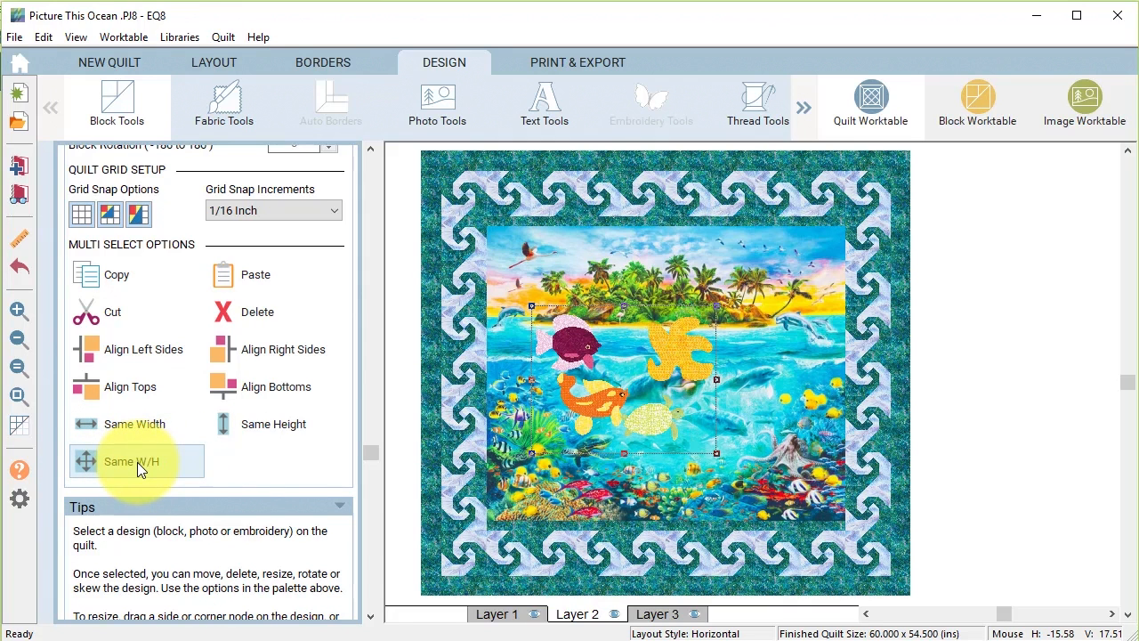
Check the sizes of the turtle, orange fish and starfish by selecting each one.
click(648, 425)
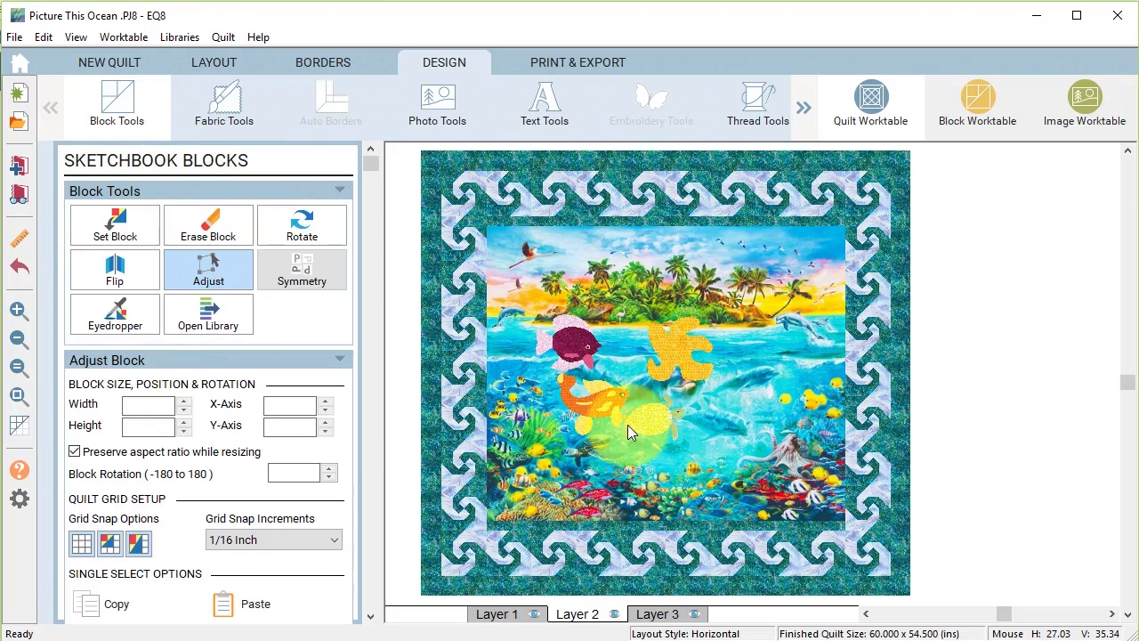
click(645, 427)
click(591, 405)
click(684, 346)
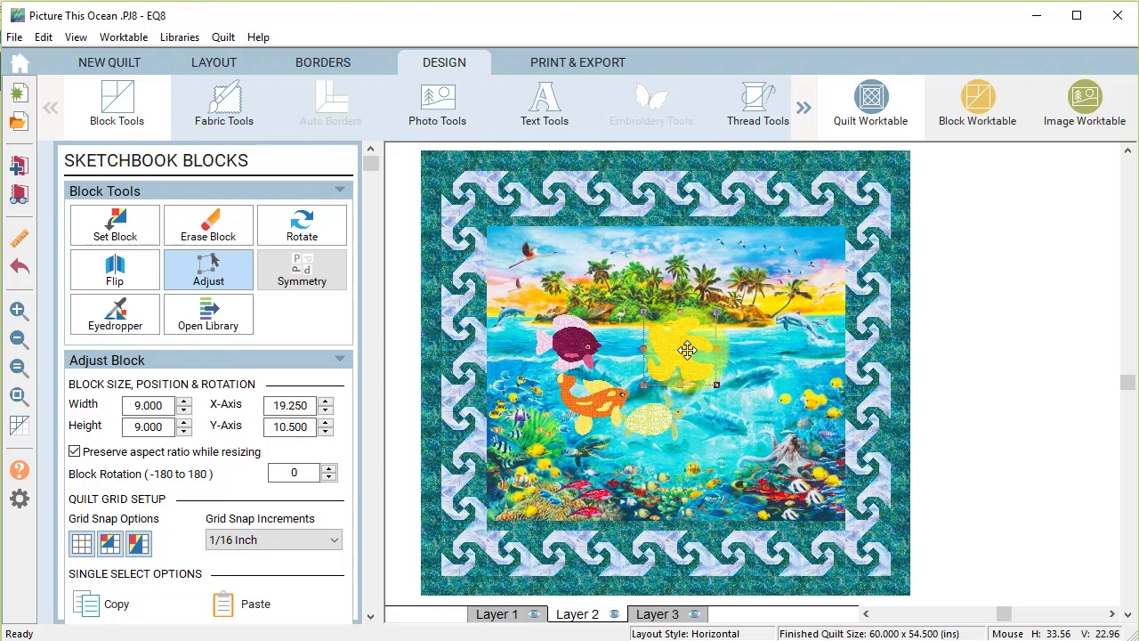
Move the starfish to the panel's lower-left and shrink it to 7.5 inches wide.
drag(684, 350, 501, 446)
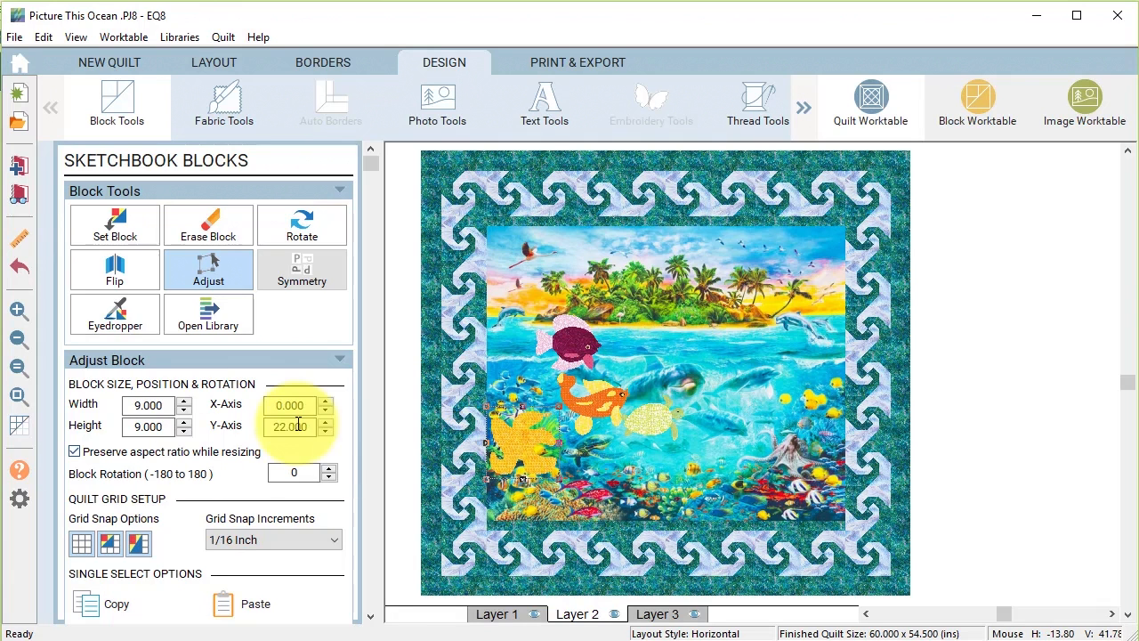
click(133, 405)
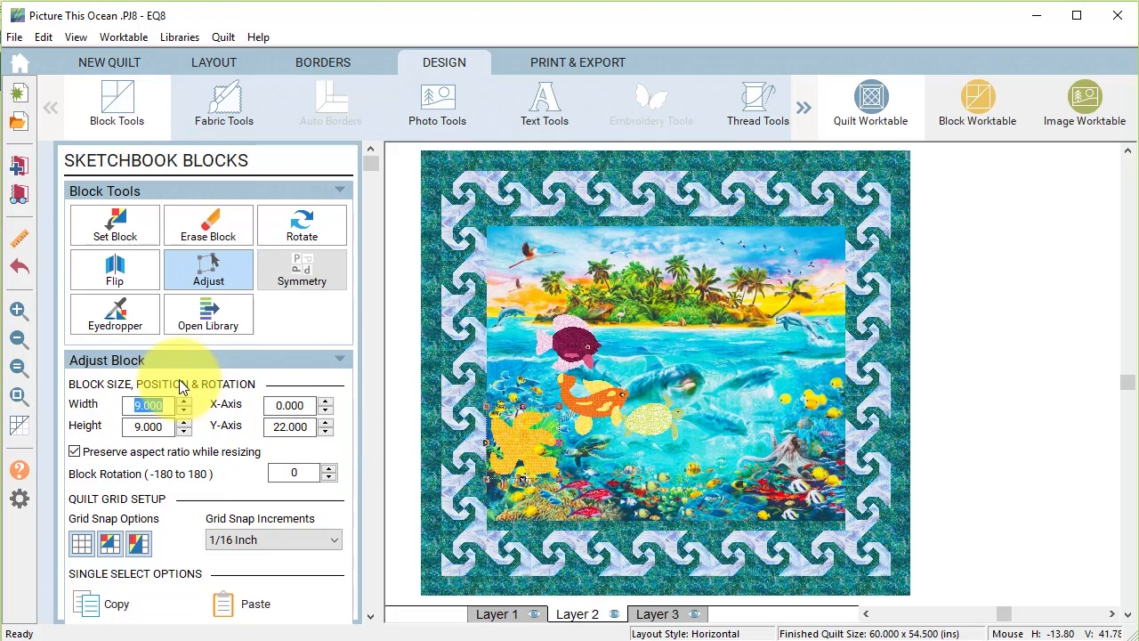
key(Return)
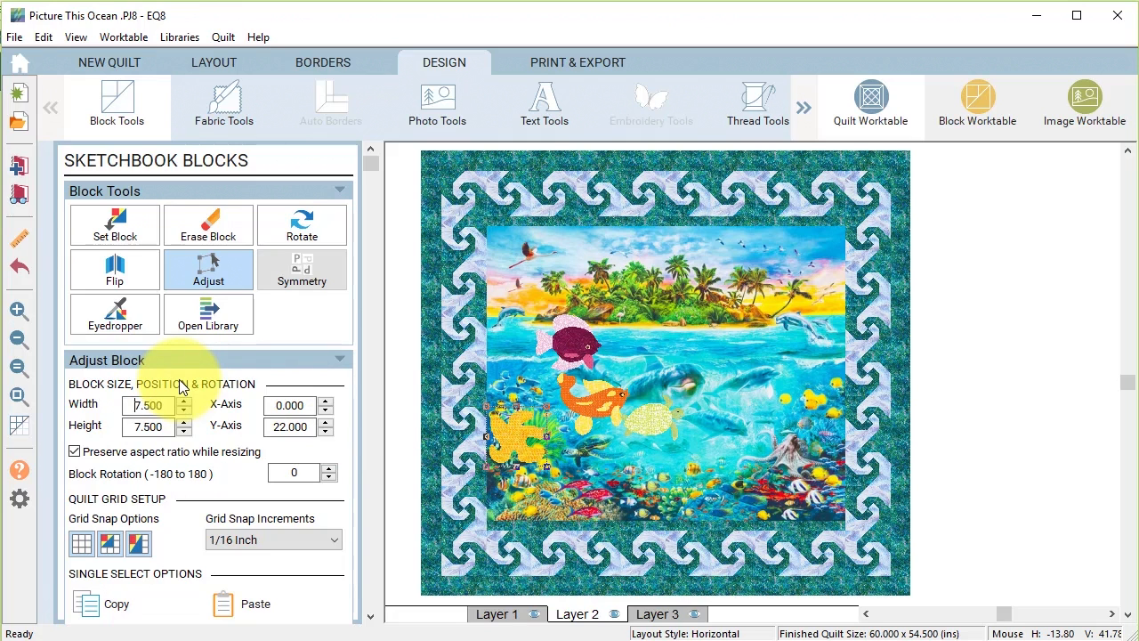
drag(514, 442, 522, 442)
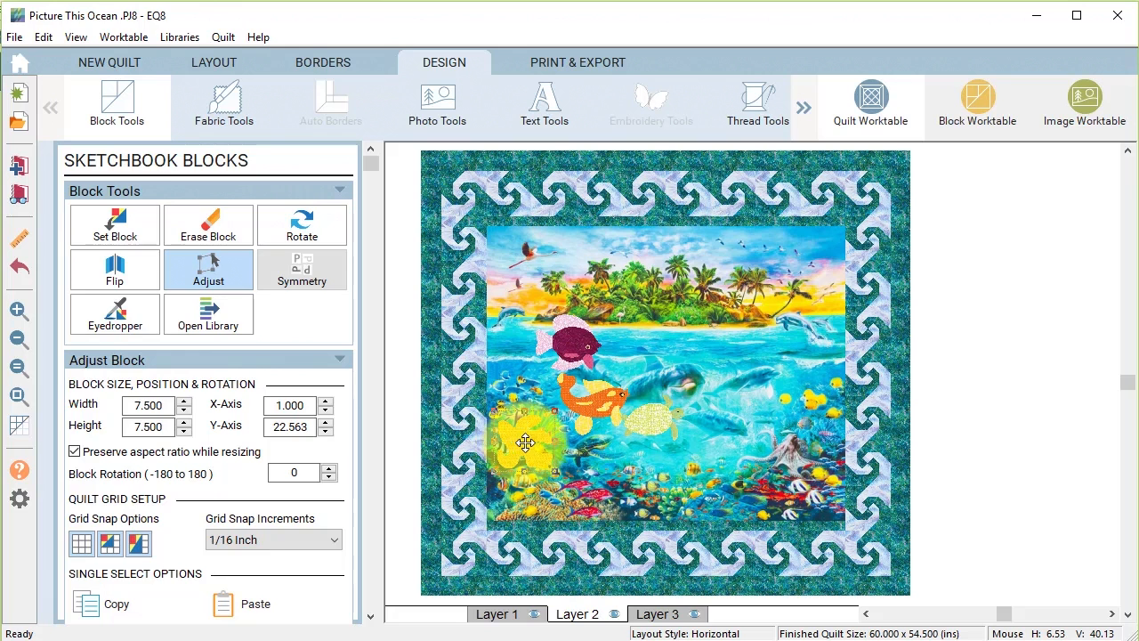
Copy the starfish, paste two copies, and arrange them in the lower-left corner and bottom border.
click(114, 602)
click(260, 595)
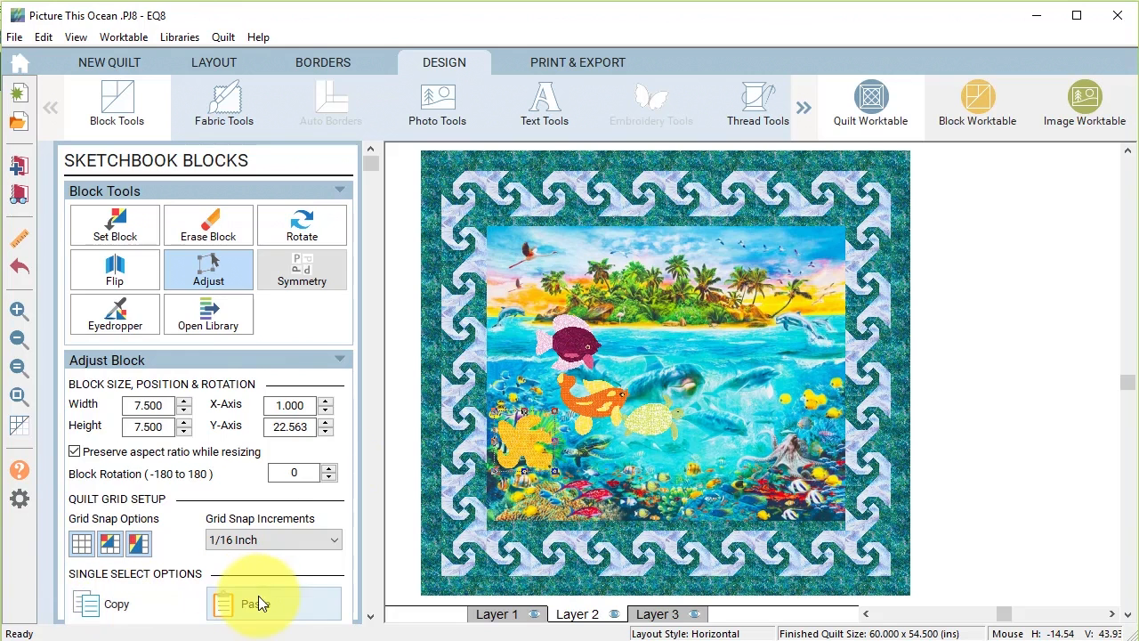
click(256, 610)
click(257, 611)
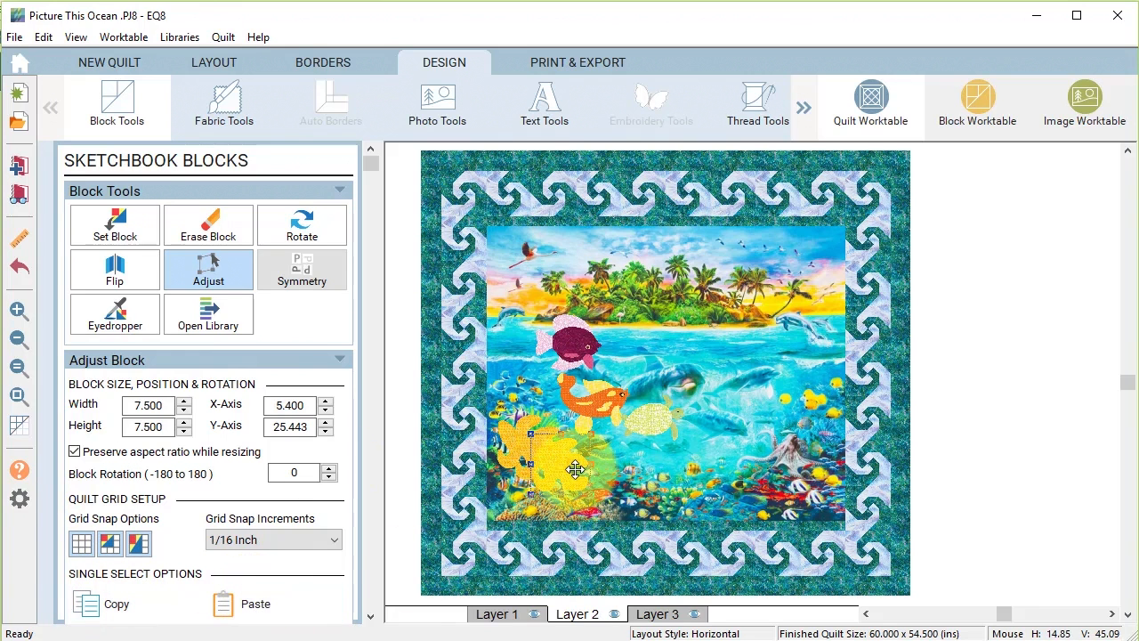
drag(552, 459, 587, 503)
drag(544, 454, 493, 512)
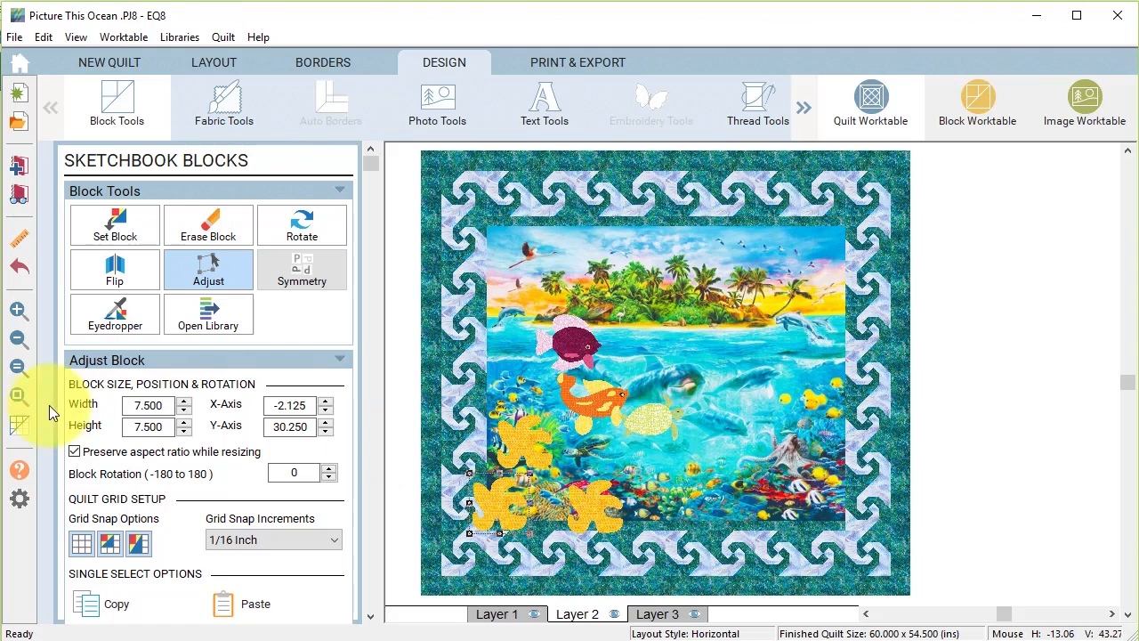
click(17, 309)
Zoom in and rotate the lower-left starfish to about 38 degrees.
drag(437, 432, 645, 577)
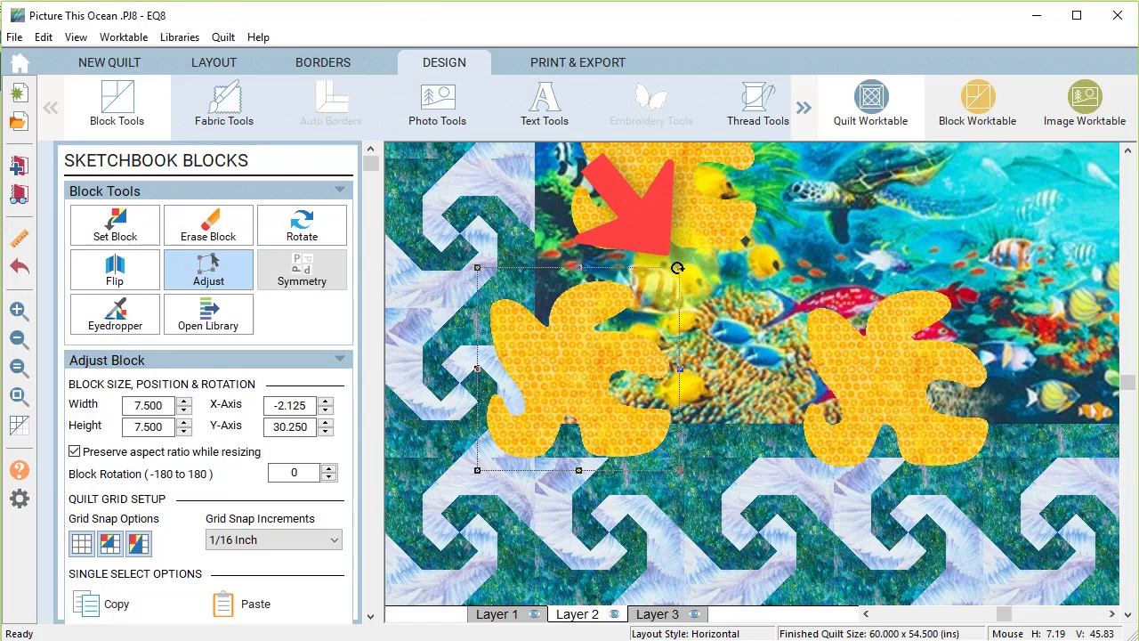
drag(677, 268, 685, 347)
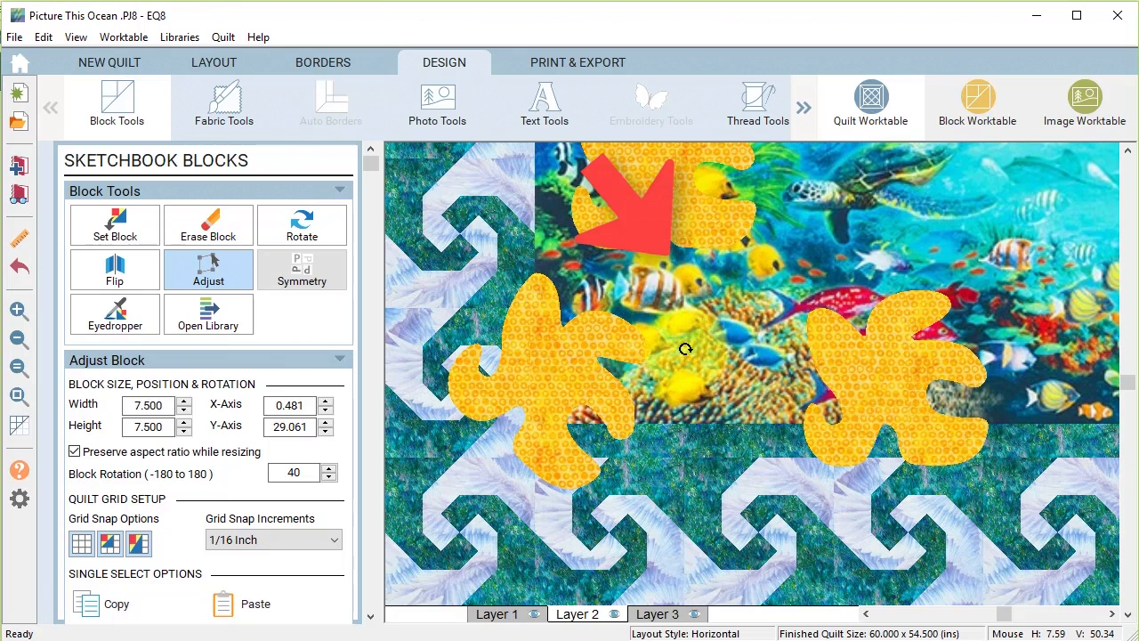
mouse_move(685, 348)
mouse_down()
mouse_move(680, 331)
mouse_move(687, 345)
mouse_up()
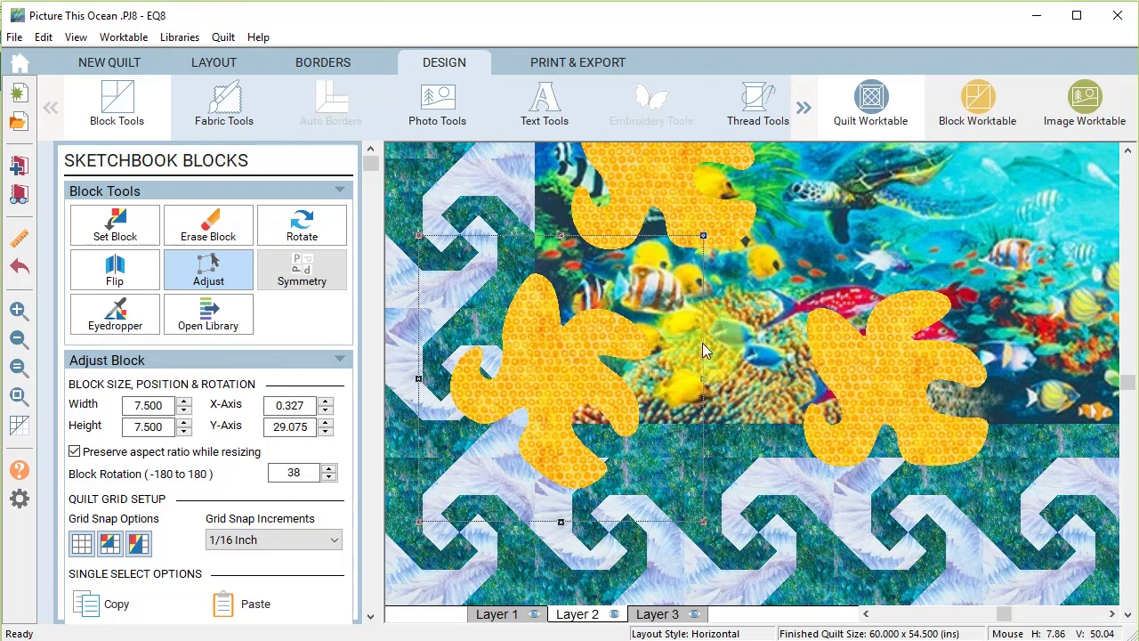
click(889, 370)
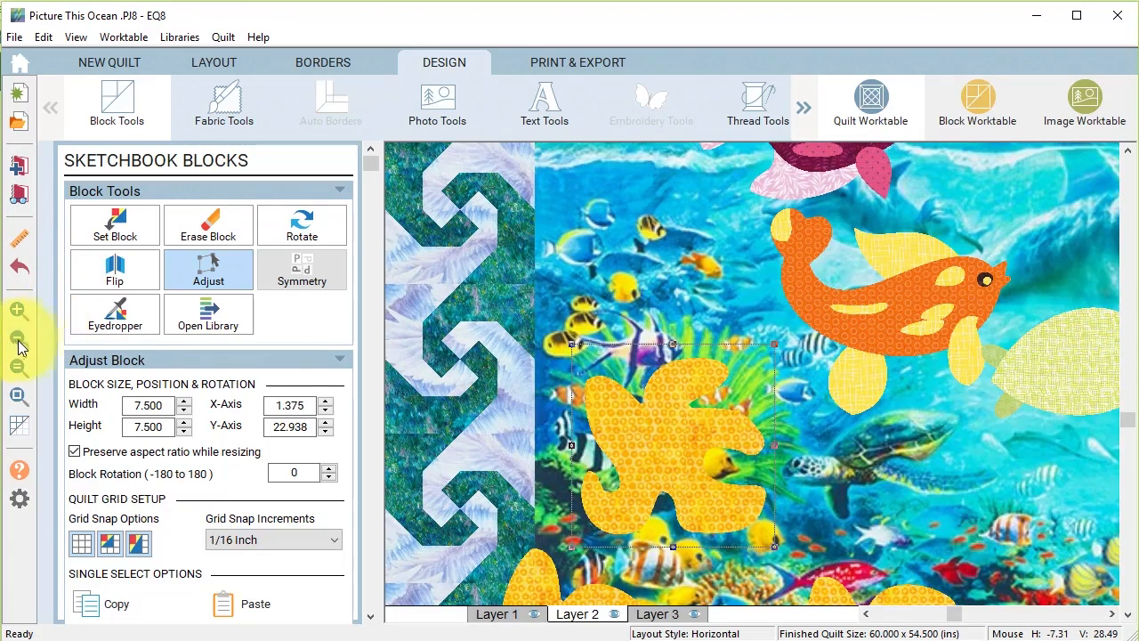
Zoom out, paste two purple fish copies, and scatter and tilt them around the panel.
click(19, 340)
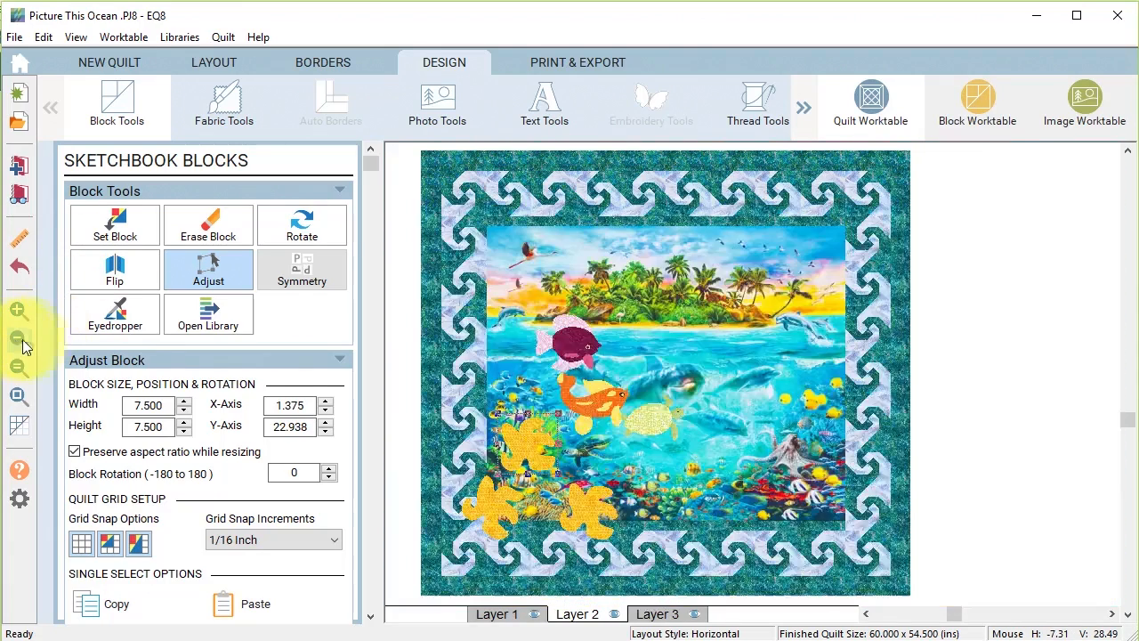
drag(603, 405, 691, 558)
click(105, 604)
click(250, 599)
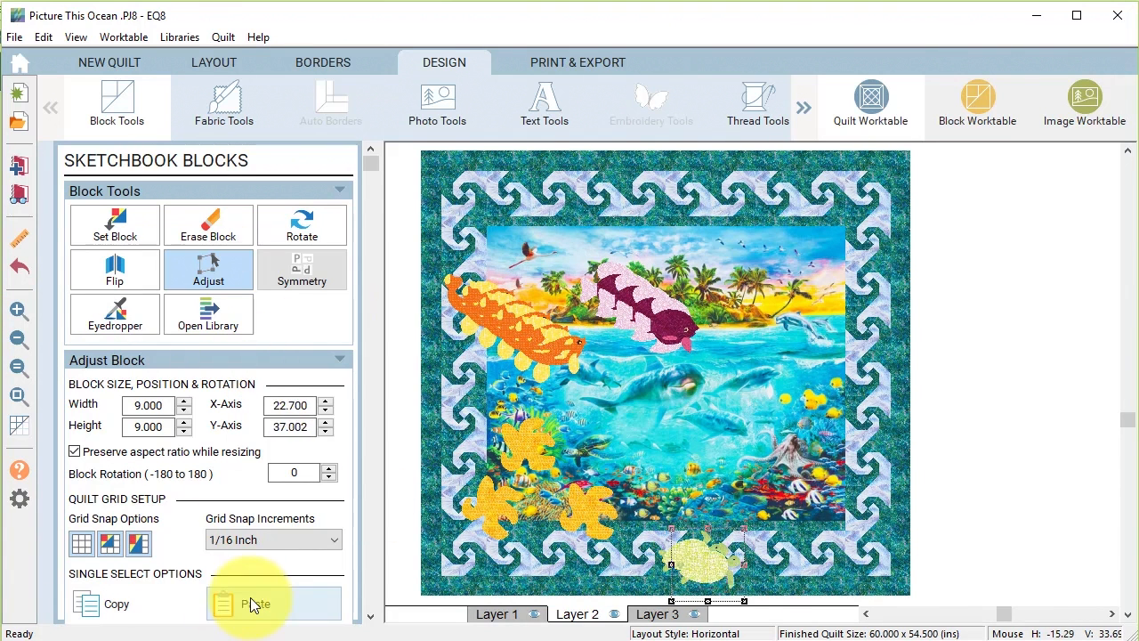
click(250, 599)
click(250, 599)
drag(674, 325, 625, 408)
drag(655, 369, 667, 390)
drag(659, 316, 714, 400)
drag(742, 361, 722, 348)
drag(623, 406, 624, 410)
drag(639, 304, 705, 313)
drag(733, 275, 703, 325)
drag(620, 294, 620, 319)
drag(651, 283, 631, 270)
Spread rotated orange fish copies toward the panel's right and upper right, deleting one extra.
drag(555, 353, 835, 261)
drag(868, 225, 848, 213)
drag(542, 340, 787, 346)
drag(814, 308, 780, 284)
click(839, 261)
drag(876, 213, 855, 201)
drag(844, 267, 852, 262)
drag(531, 336, 553, 363)
drag(572, 325, 581, 353)
click(507, 314)
key(Delete)
Move and rotate the turtles into a varied arrangement and nudge the lower-right purple fish.
drag(520, 269, 481, 285)
drag(744, 583, 834, 449)
drag(867, 407, 842, 391)
drag(723, 577, 785, 501)
click(710, 564)
drag(828, 459, 840, 450)
drag(820, 456, 805, 447)
drag(710, 565, 752, 530)
drag(784, 491, 777, 485)
drag(689, 558, 676, 553)
drag(753, 531, 746, 530)
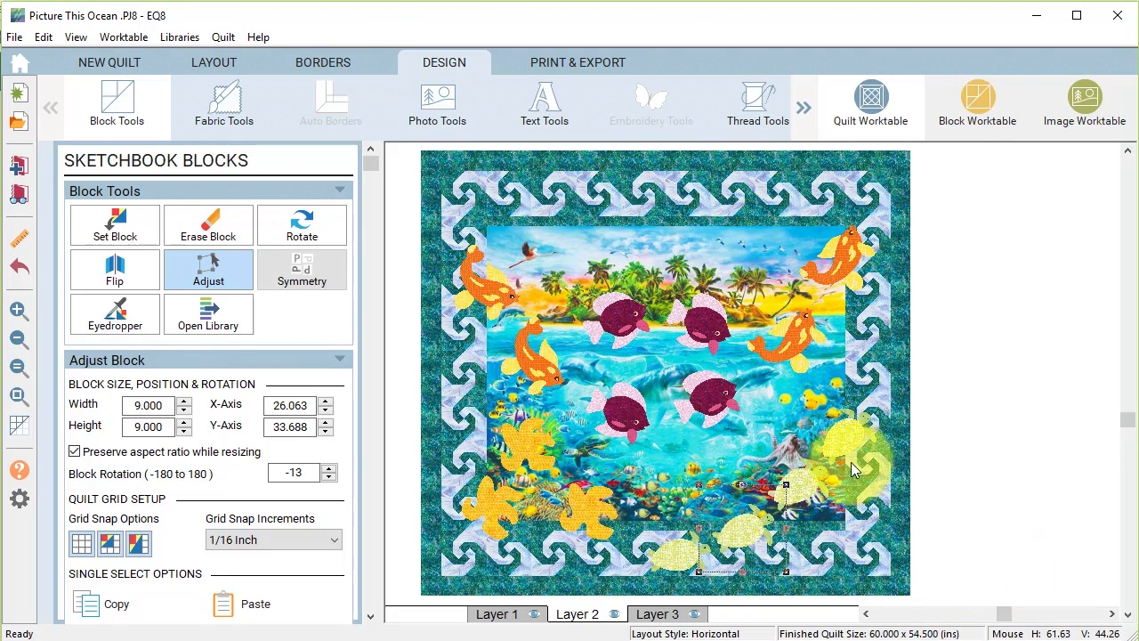
drag(714, 392, 708, 400)
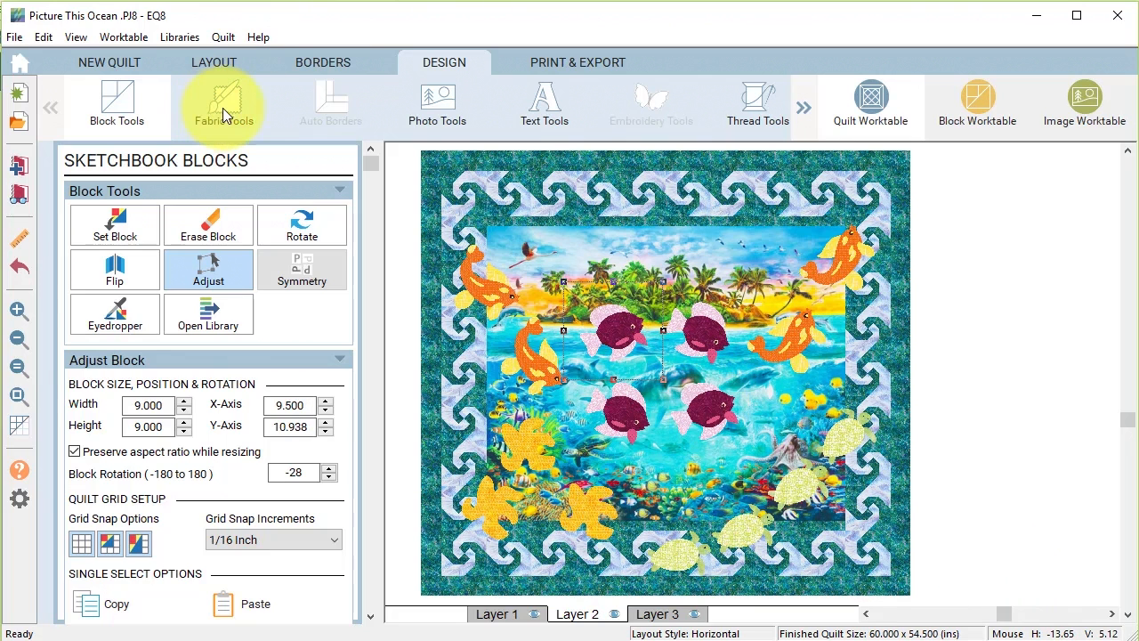
click(223, 108)
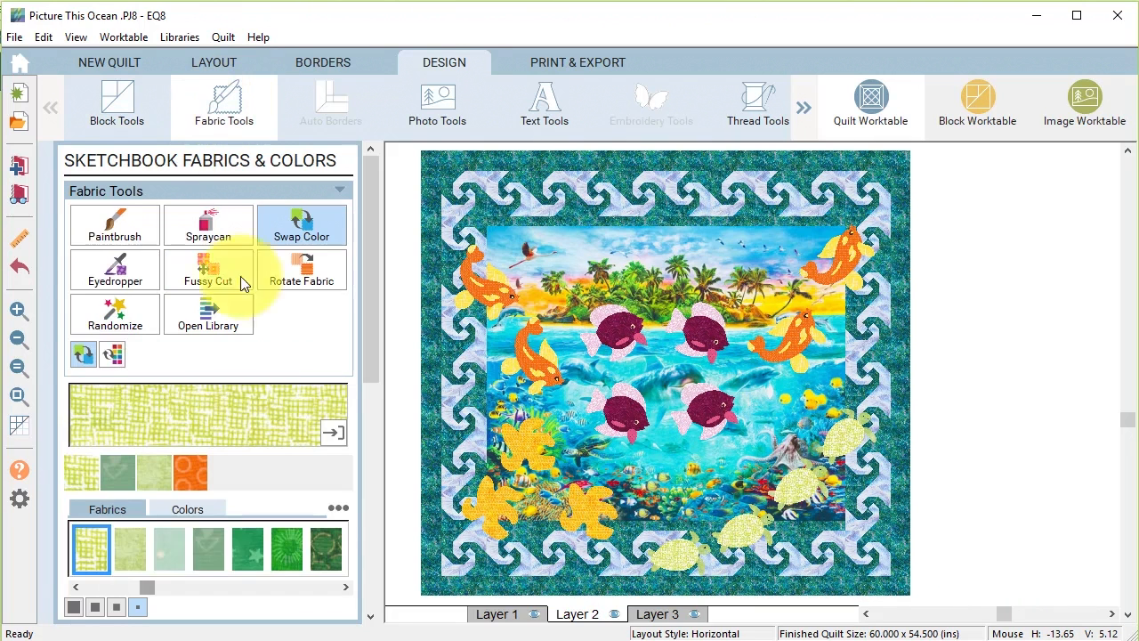
Swap the turtles to the dark green circles fabric and add the finished quilt to the Project Sketchbook.
click(324, 549)
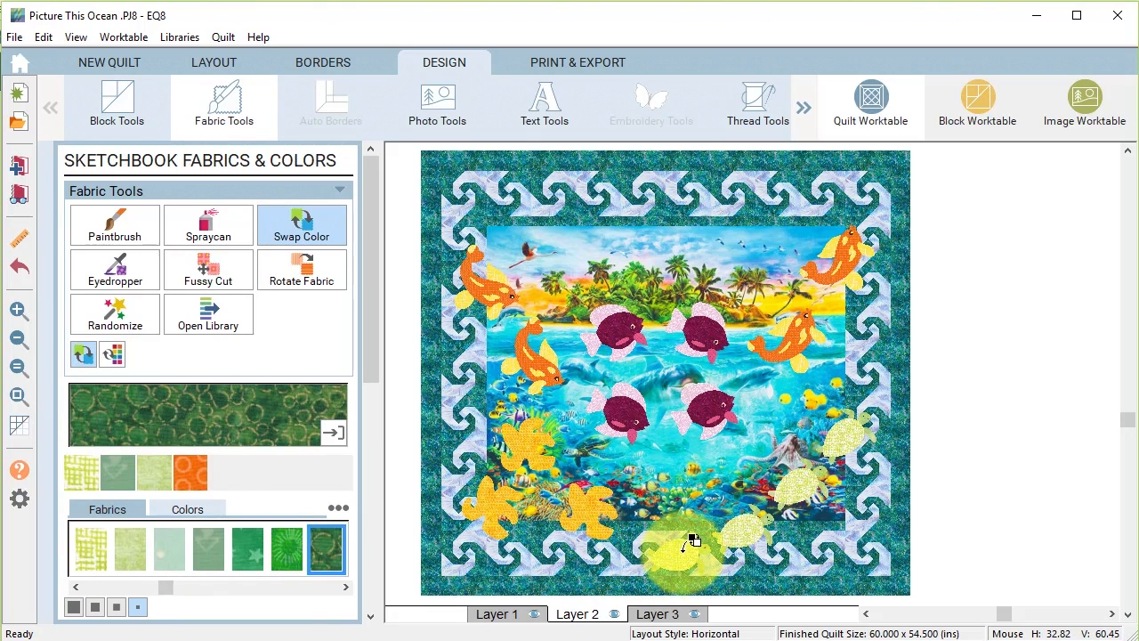
click(691, 543)
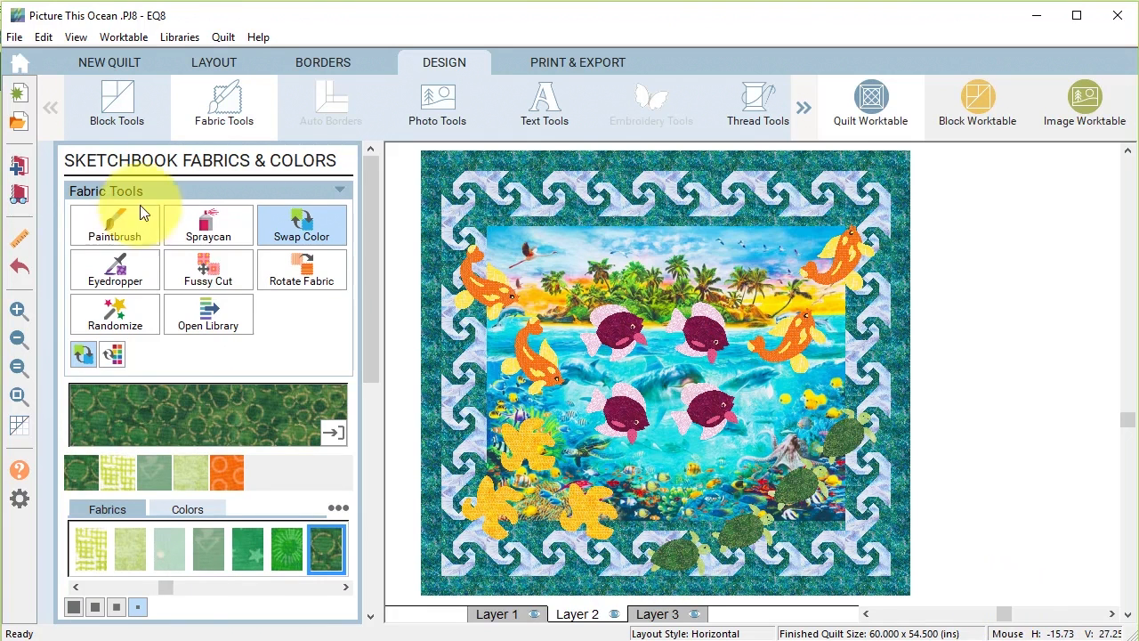
click(20, 169)
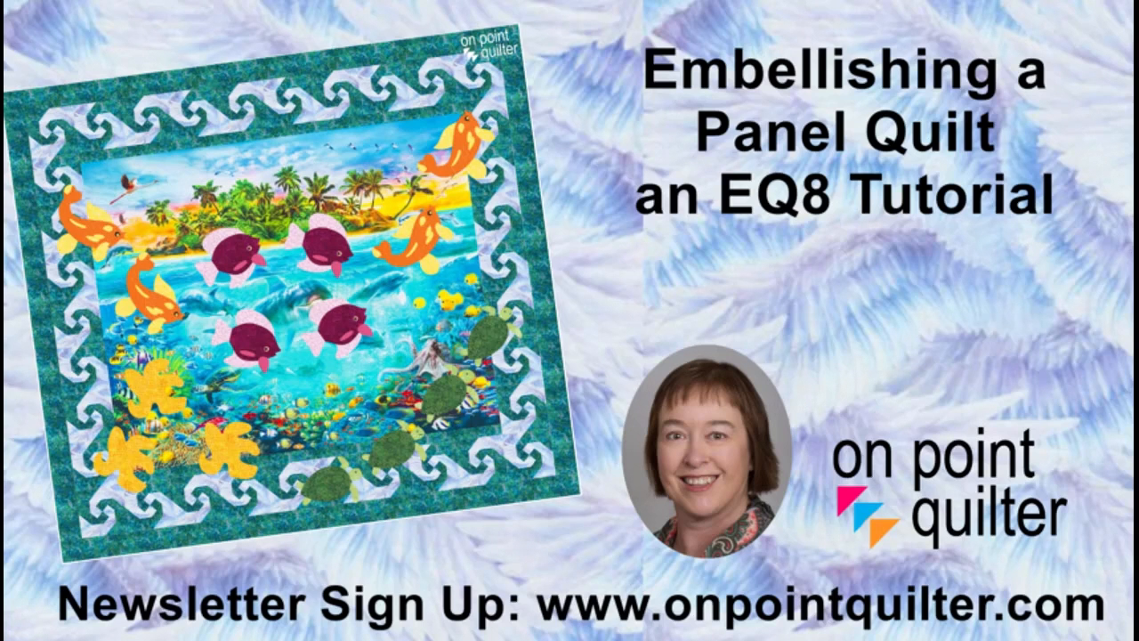